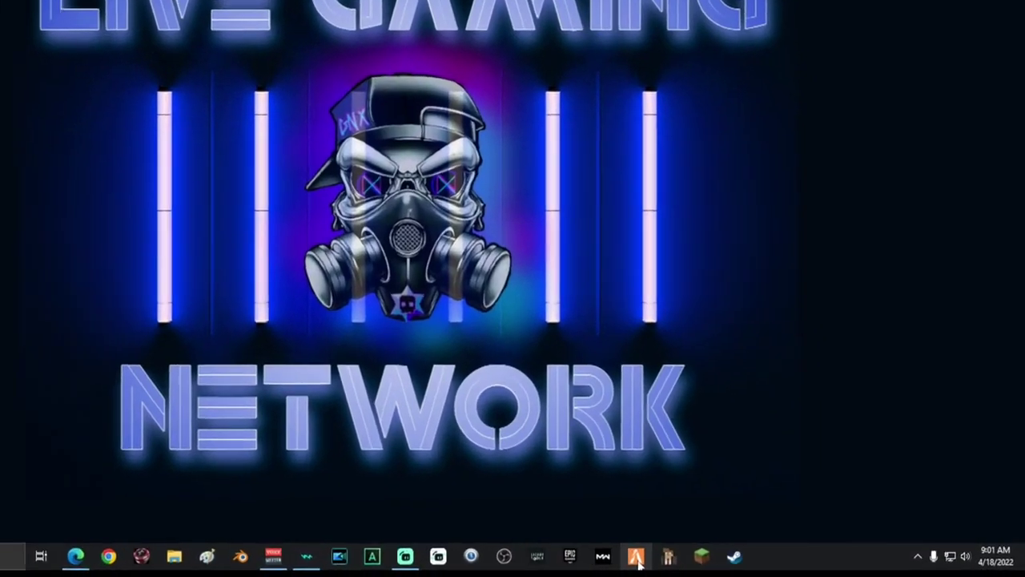
- Open the FiveM shortcut's properties from the taskbar and disable fullscreen optimizations
right_click(694, 566)
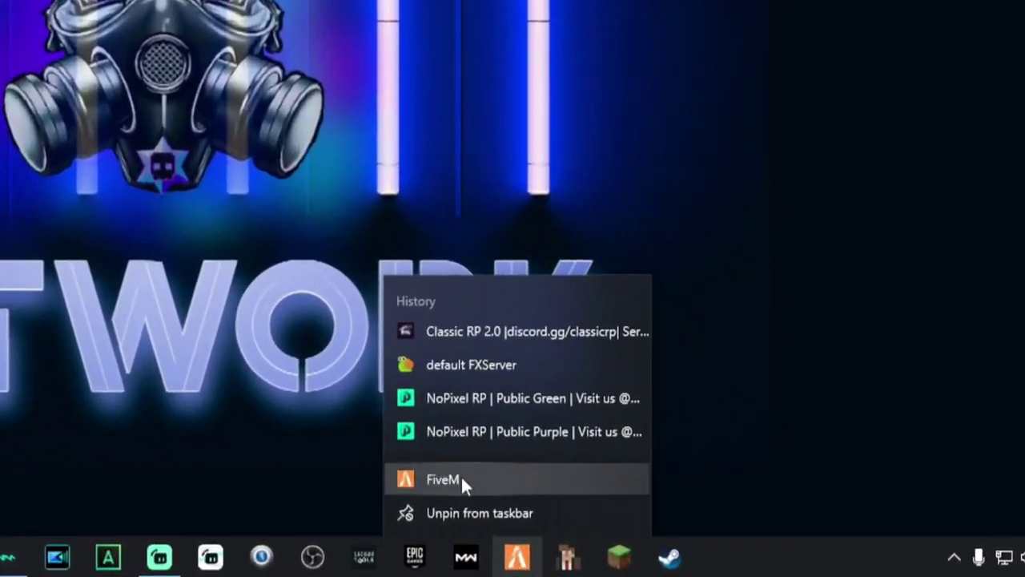
right_click(462, 478)
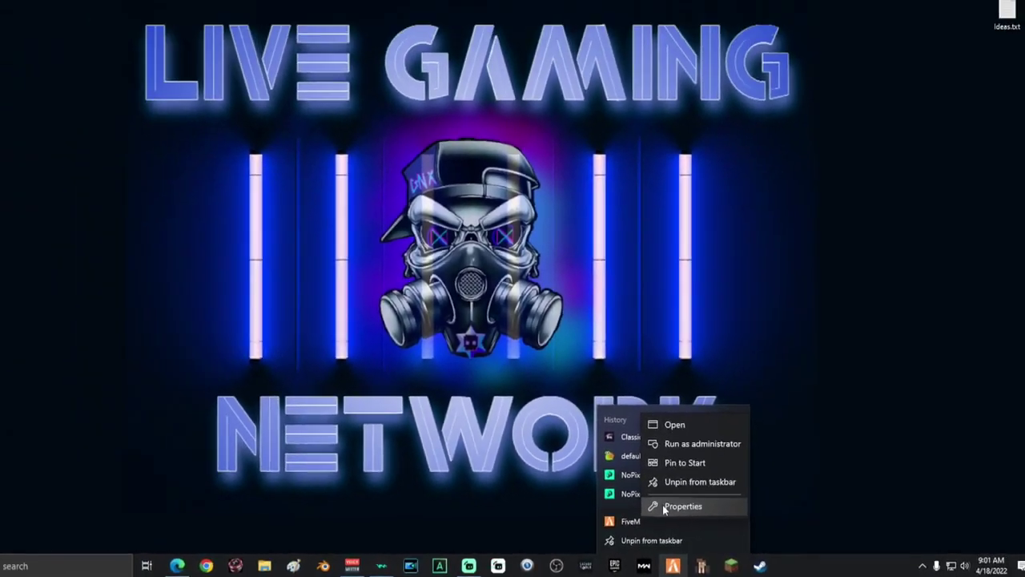
click(618, 490)
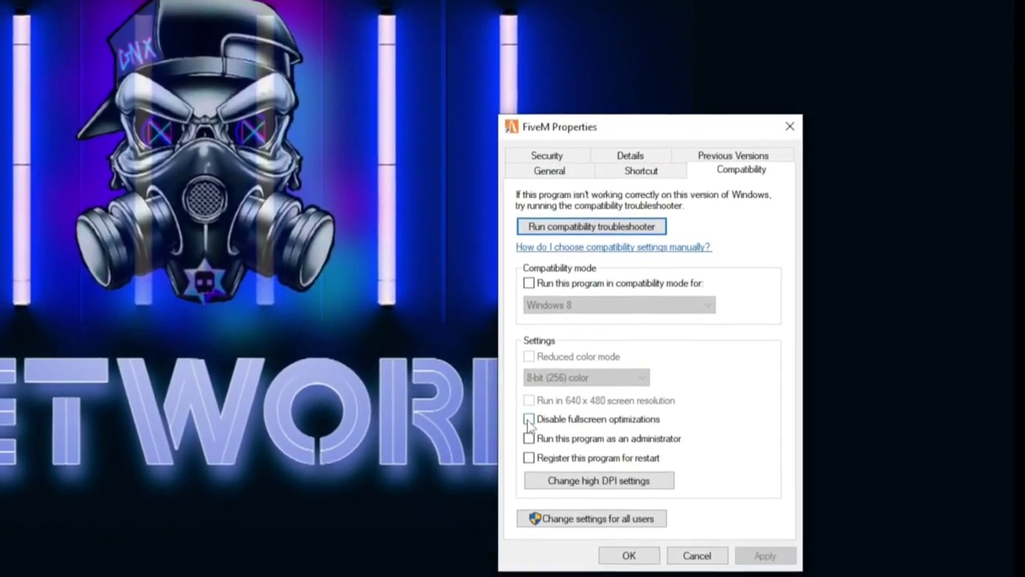
click(528, 420)
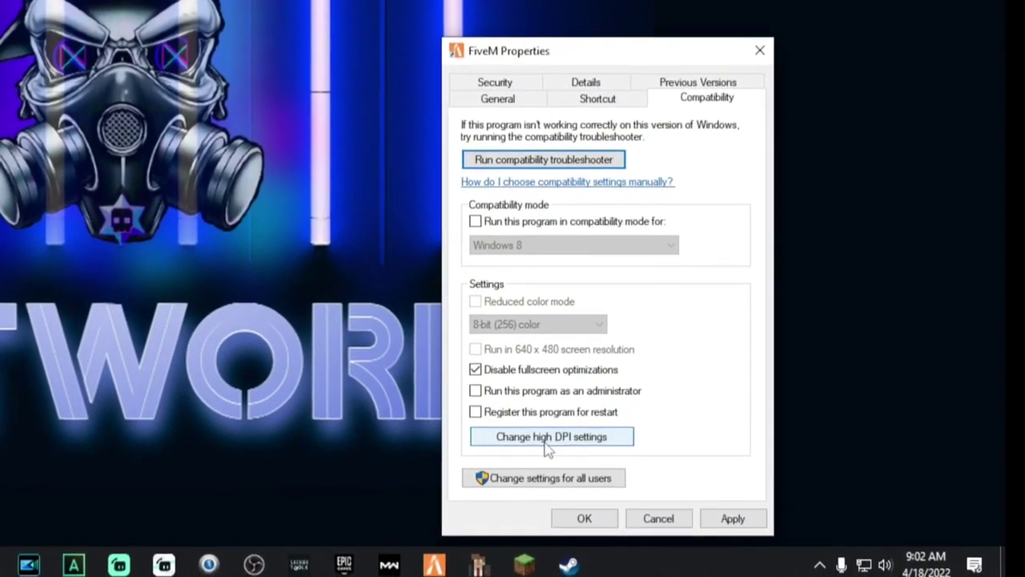
- Override high DPI scaling, performed by Application, and apply the compatibility settings
click(543, 428)
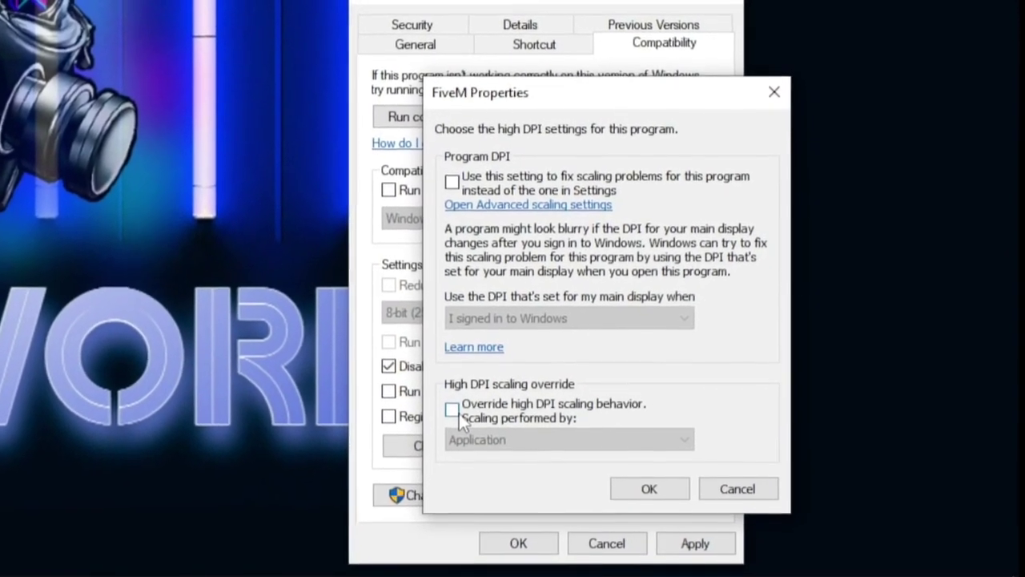
click(462, 400)
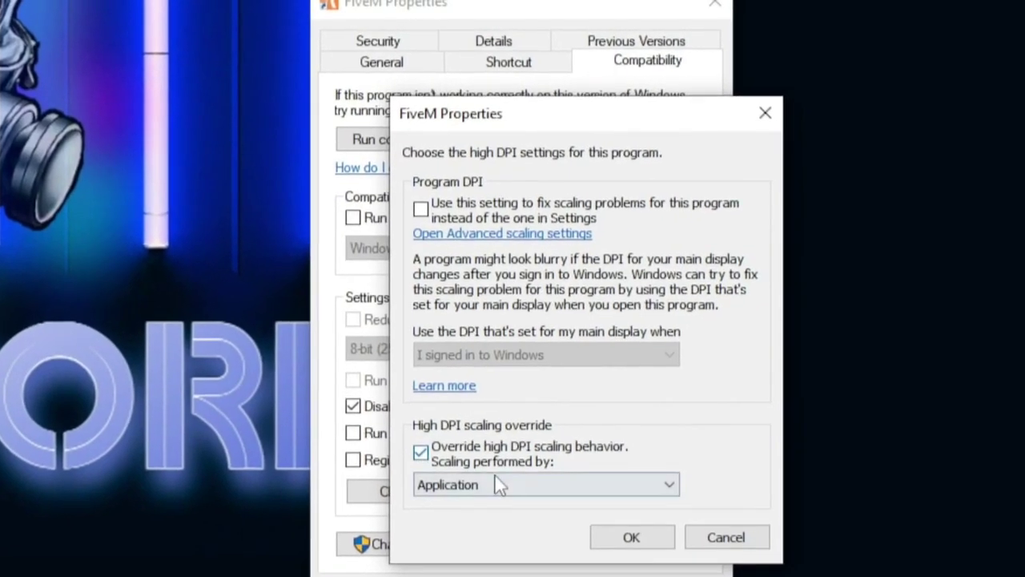
click(515, 474)
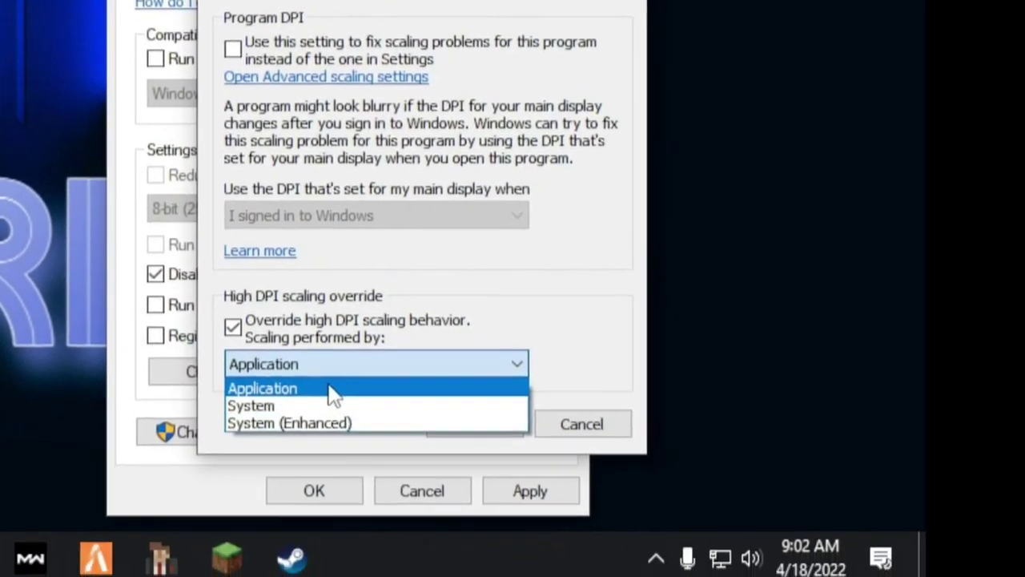
click(334, 391)
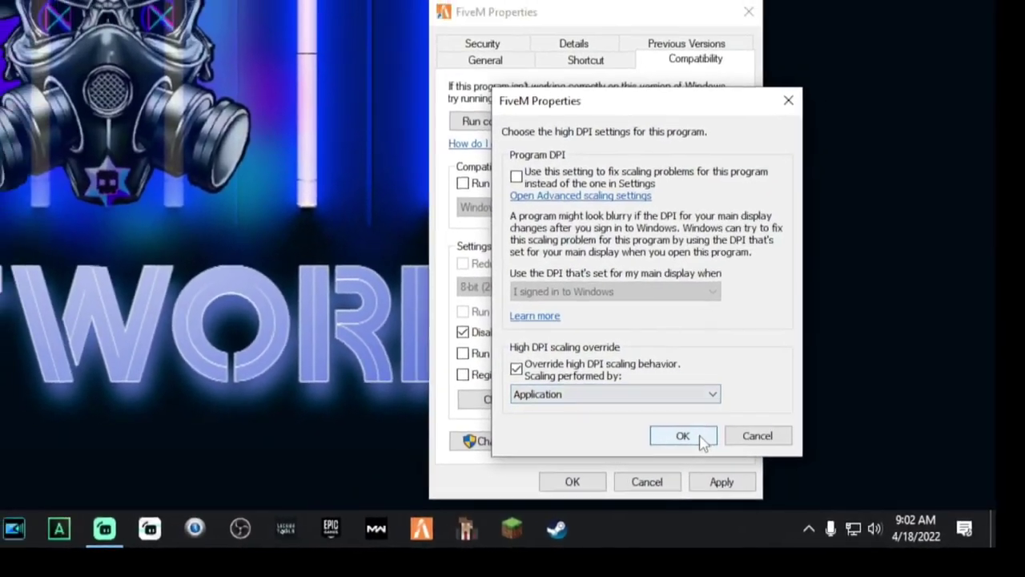
click(607, 415)
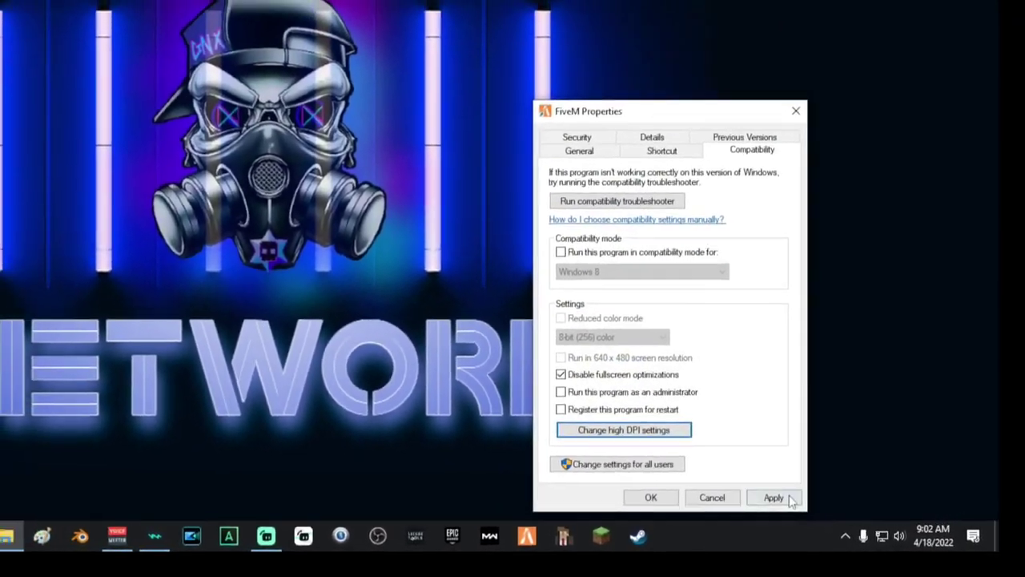
click(789, 498)
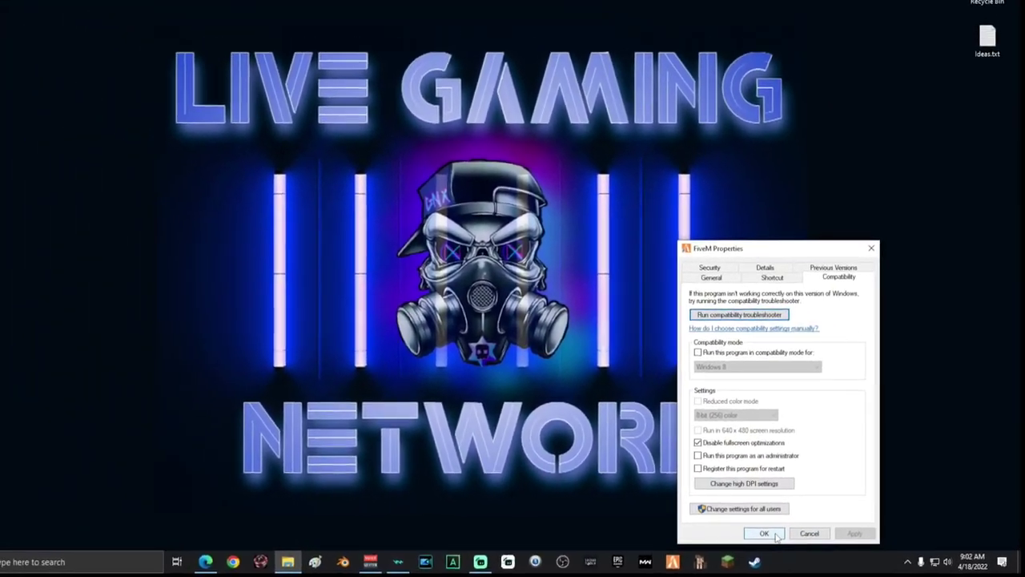
click(768, 534)
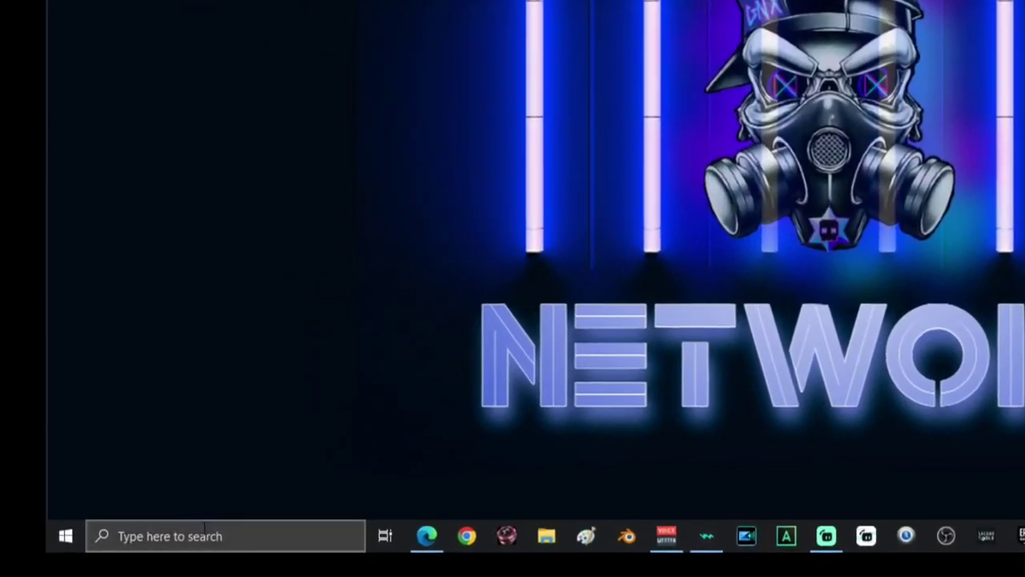
- Search 'GPU' for Graphics settings, toggle GPU scheduling off and back on, and add FiveM.exe
click(179, 539)
text(GPU)
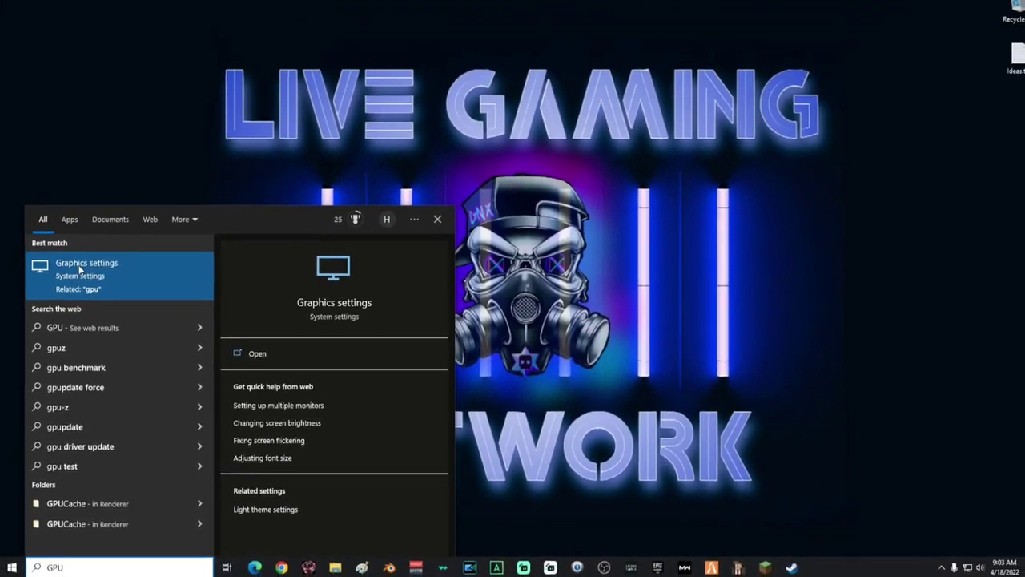
click(84, 244)
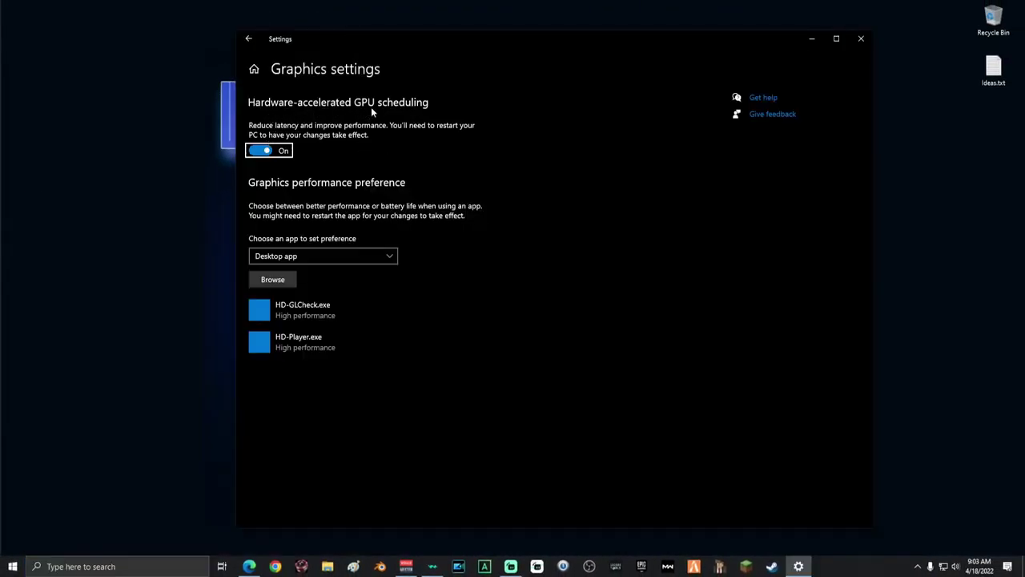
click(264, 151)
click(263, 151)
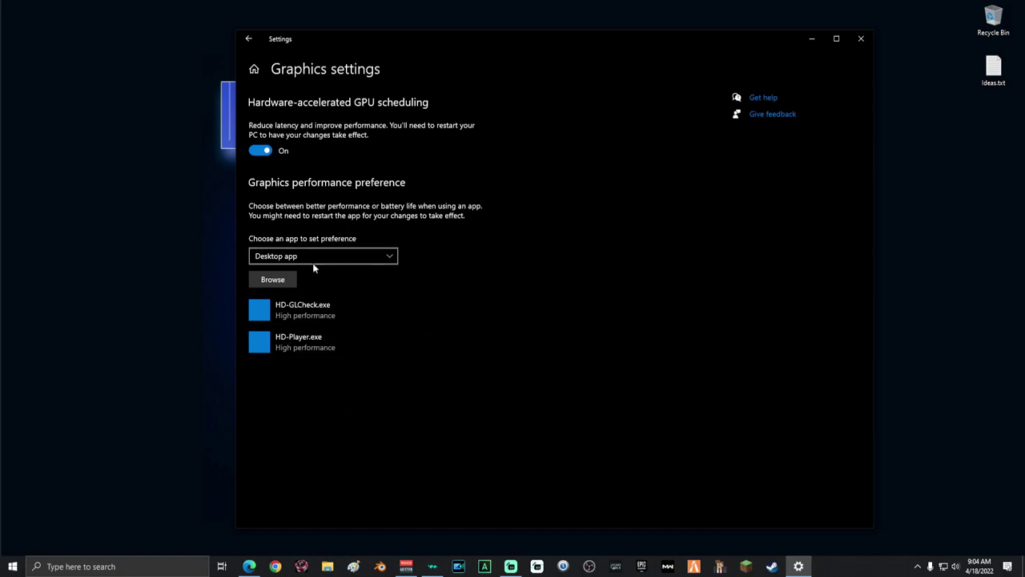
click(273, 280)
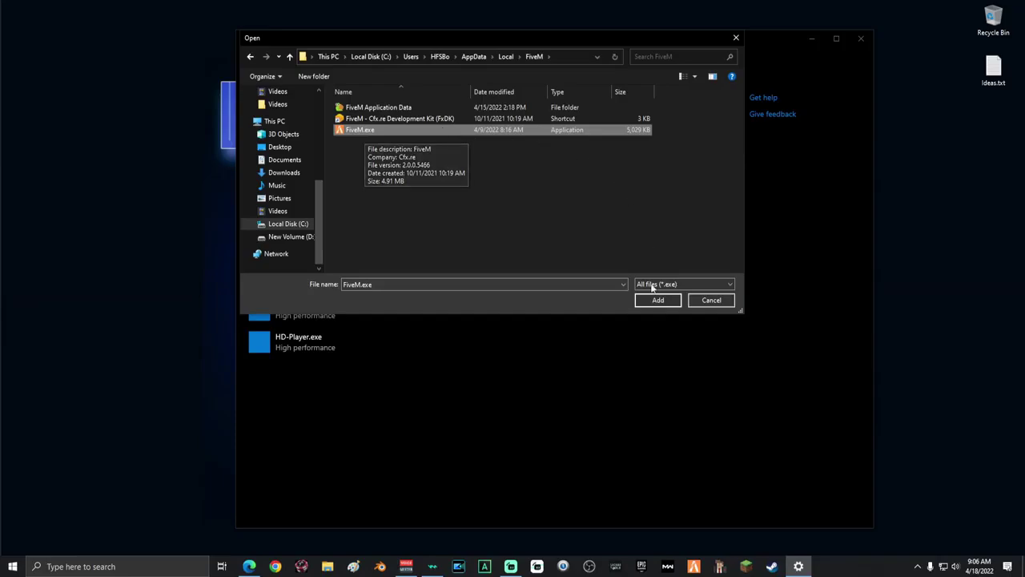
click(651, 303)
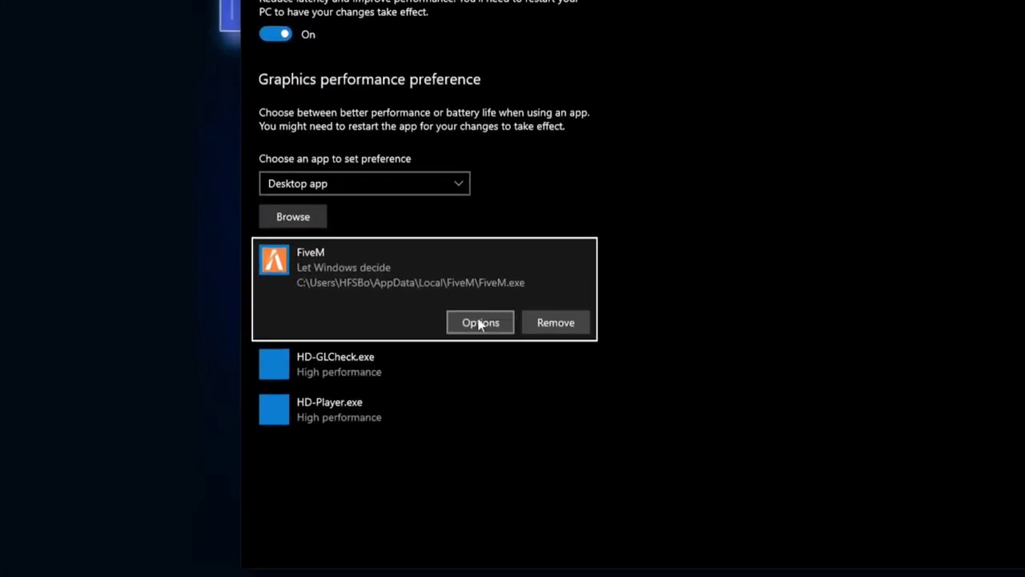
- Save FiveM's graphics preference as High performance (GTX 1660 SUPER), then re-check and save again
click(480, 322)
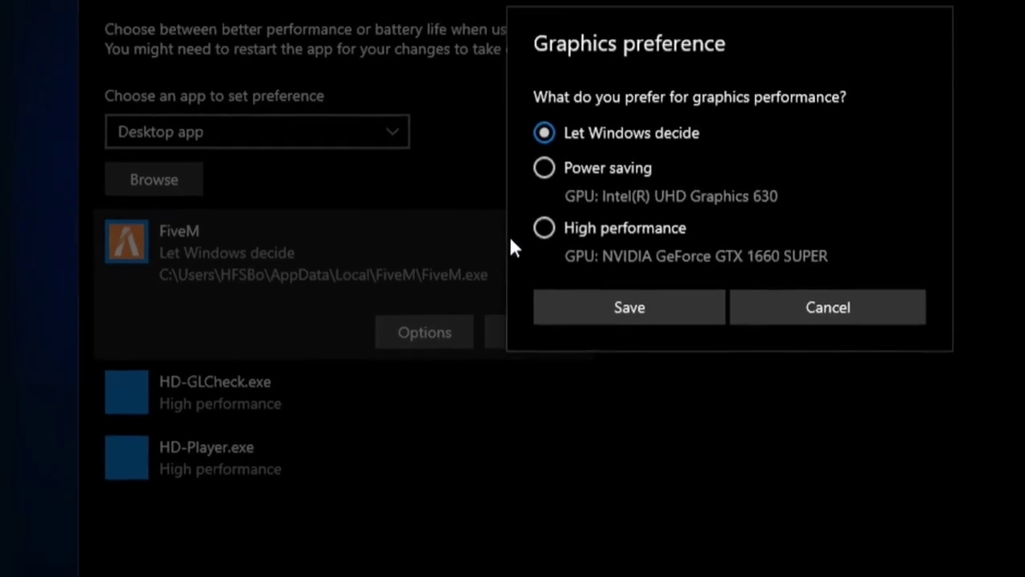
click(461, 259)
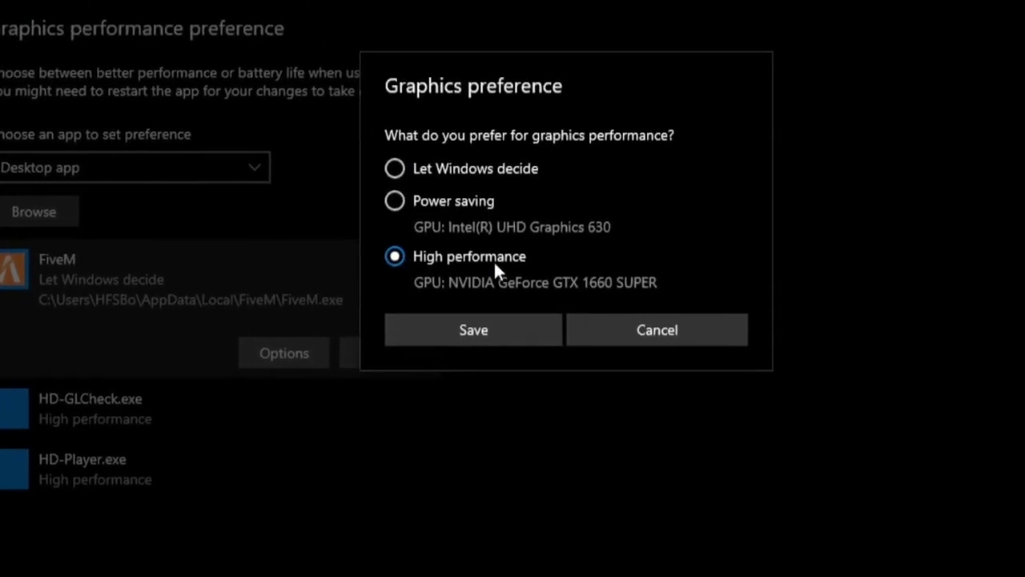
click(484, 288)
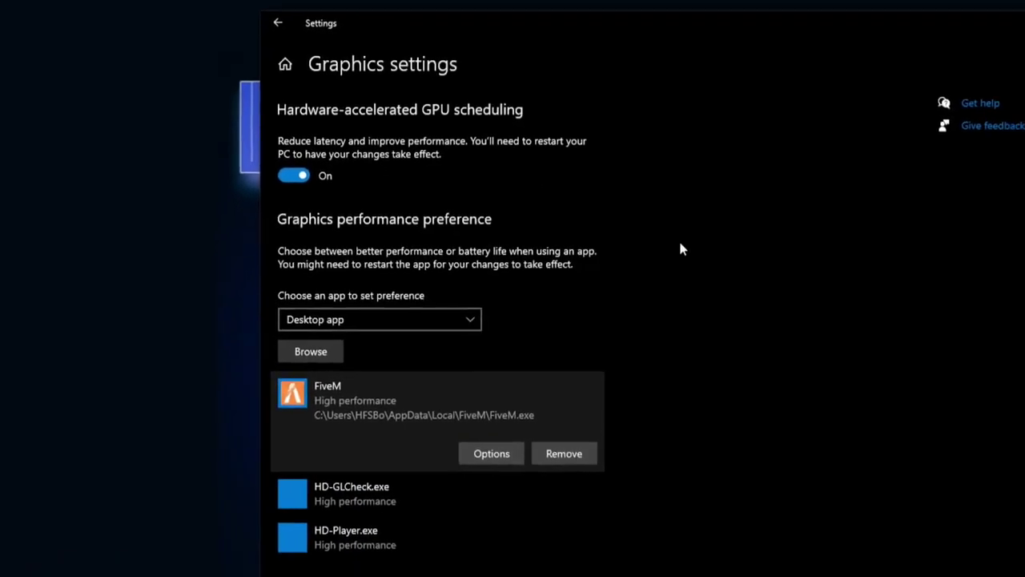
click(461, 374)
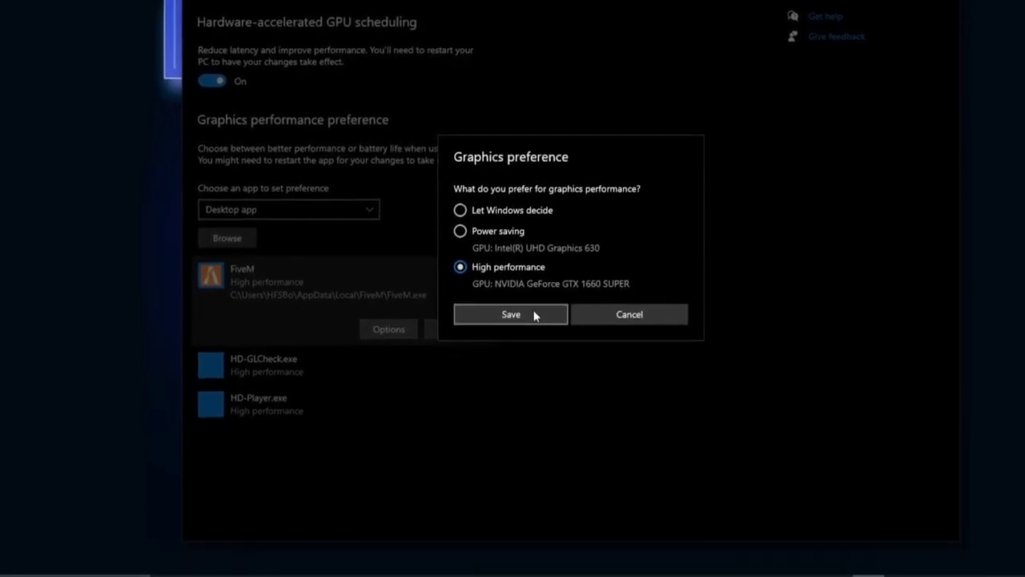
click(532, 312)
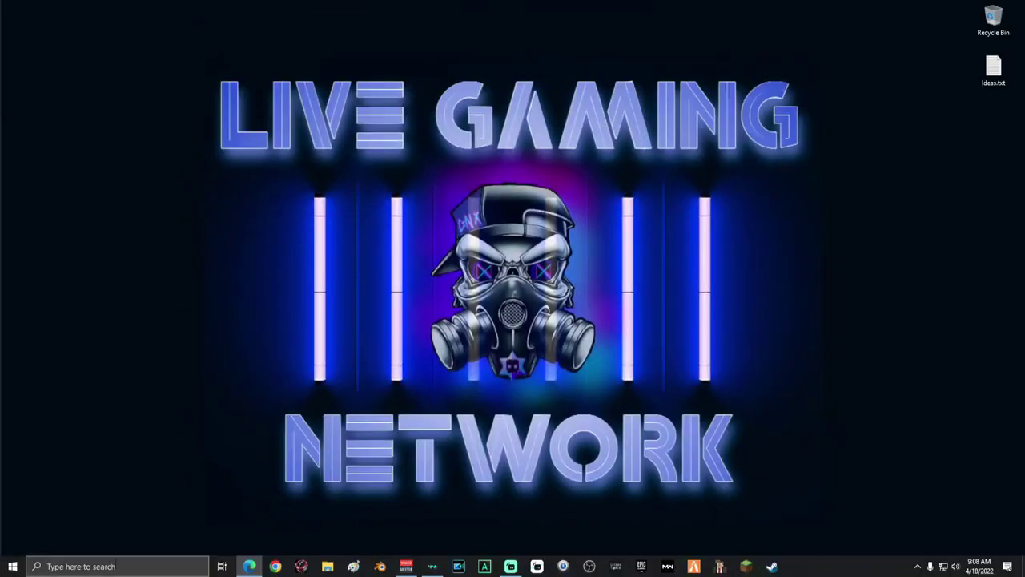
click(115, 566)
text(game mode)
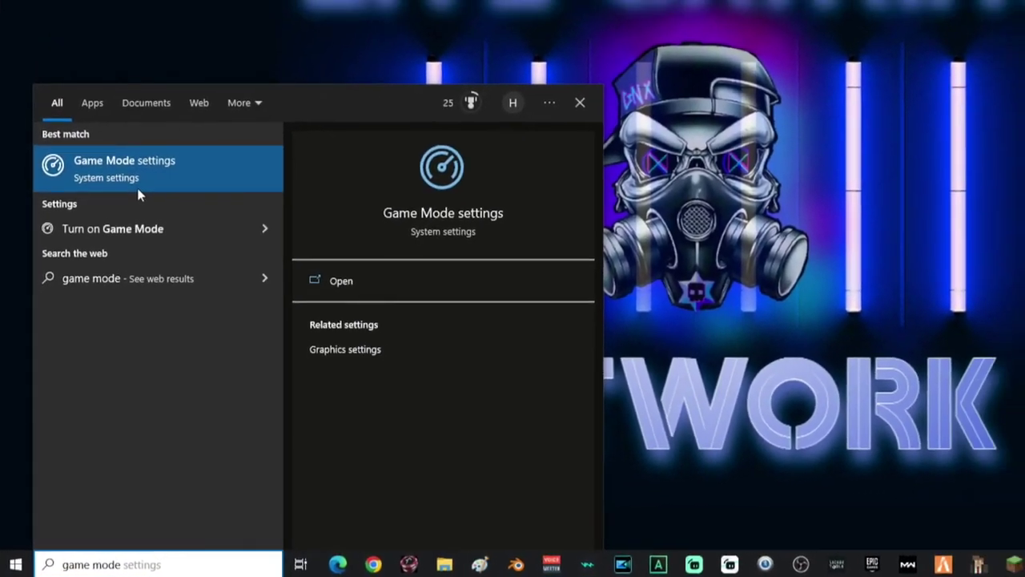
click(138, 185)
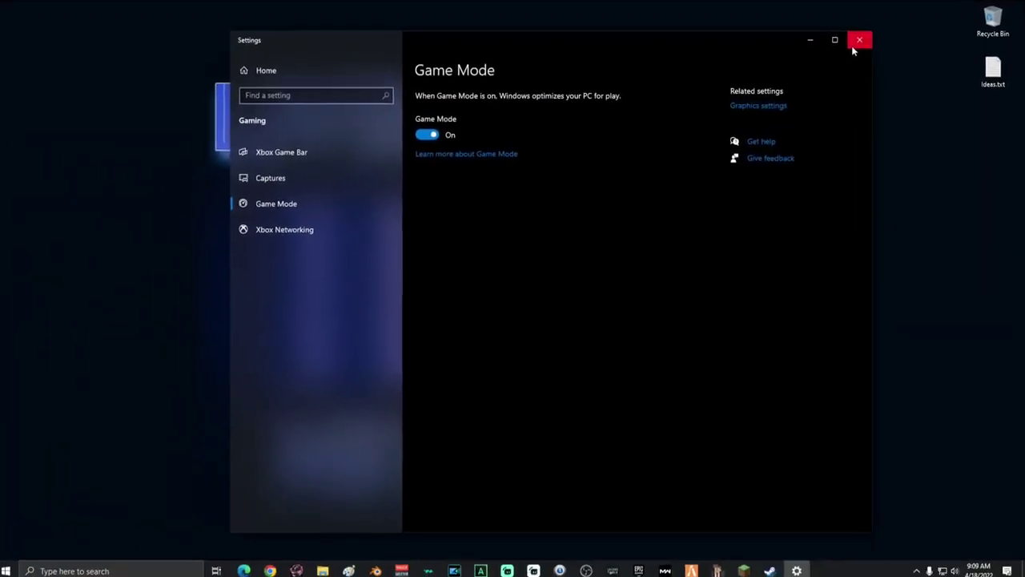
click(855, 45)
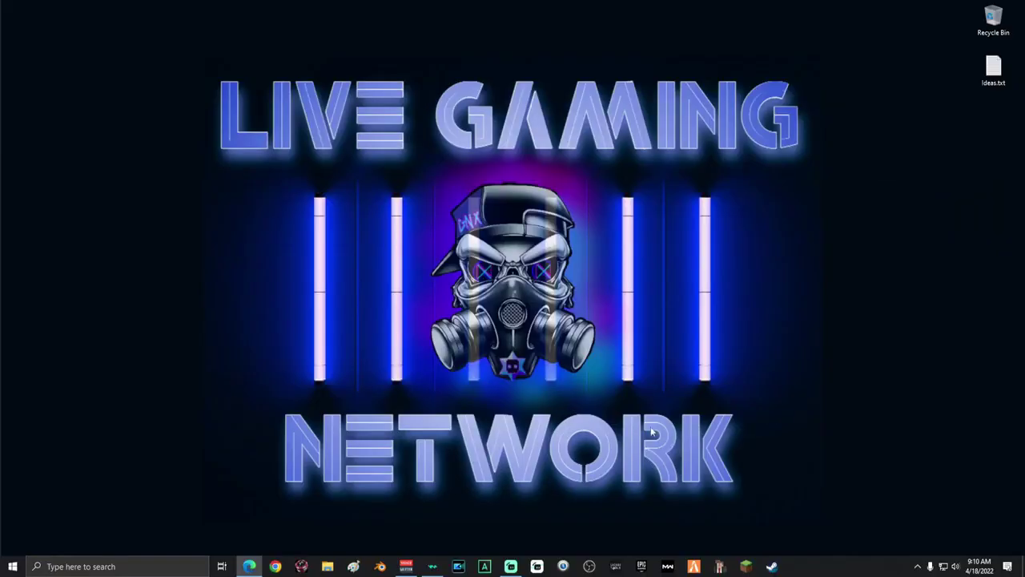
- Open System Configuration by searching msconfig and go to its Boot settings
click(90, 566)
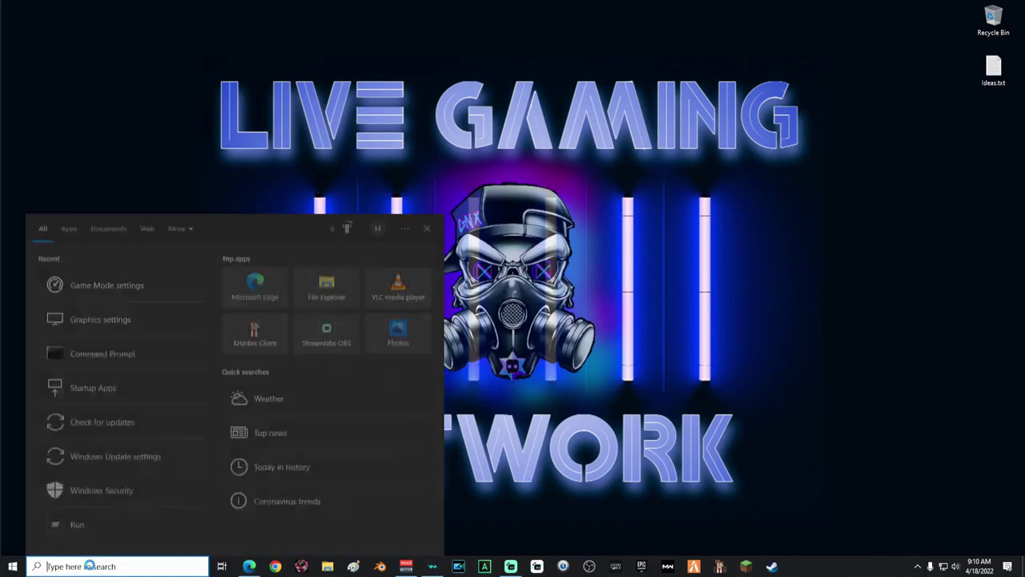
text(msconfig)
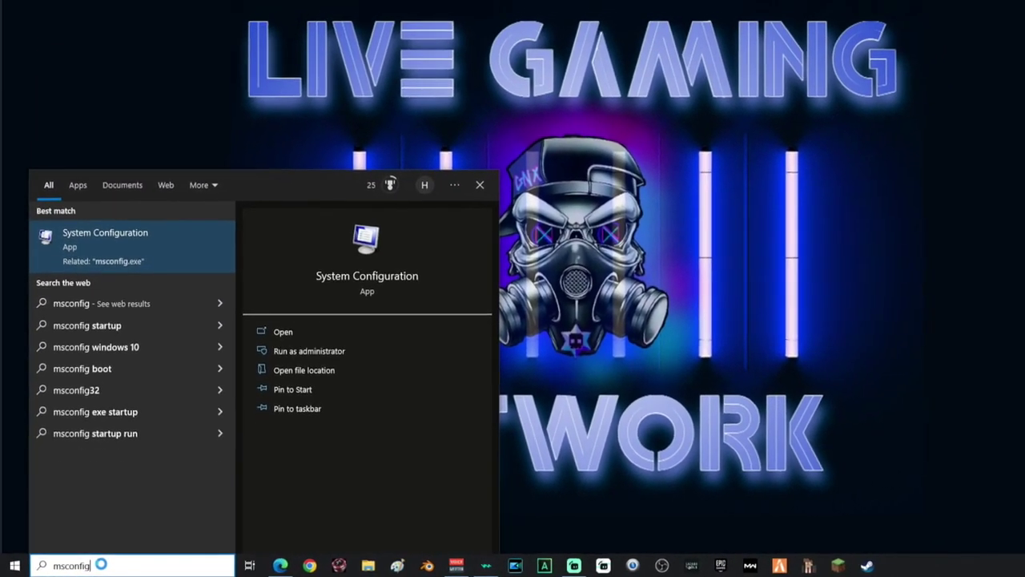
key(BackSpace)
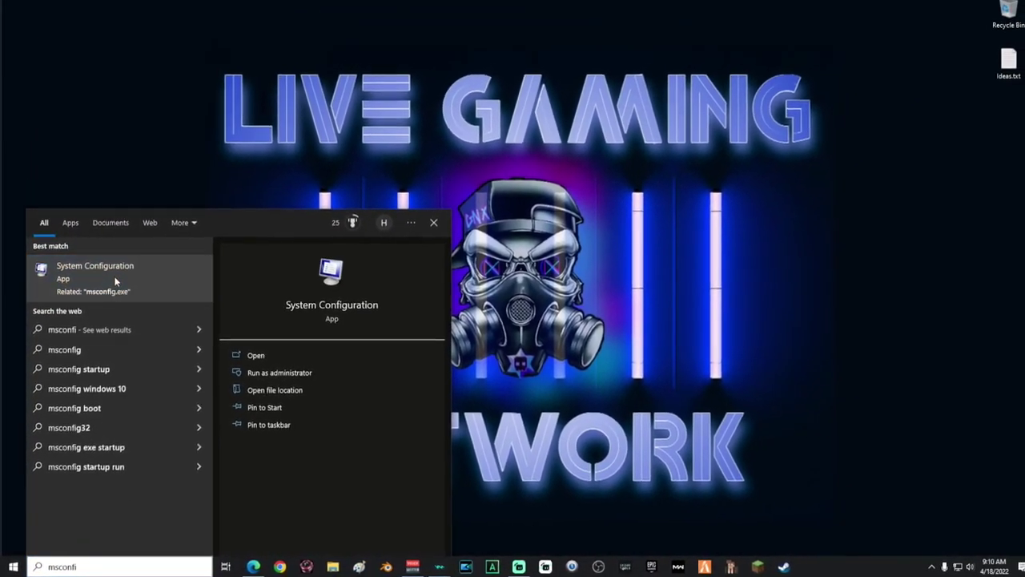
click(117, 275)
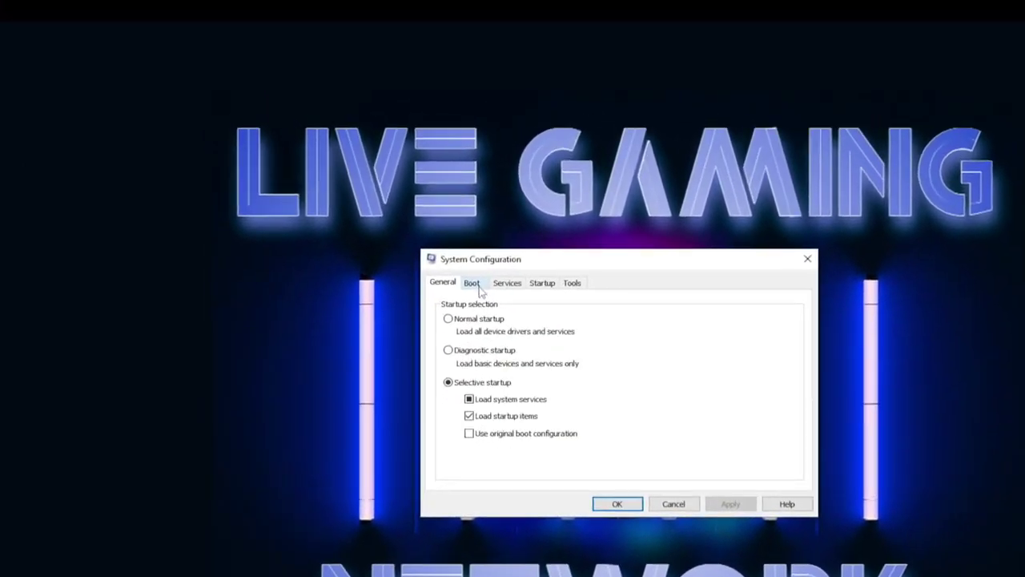
click(400, 200)
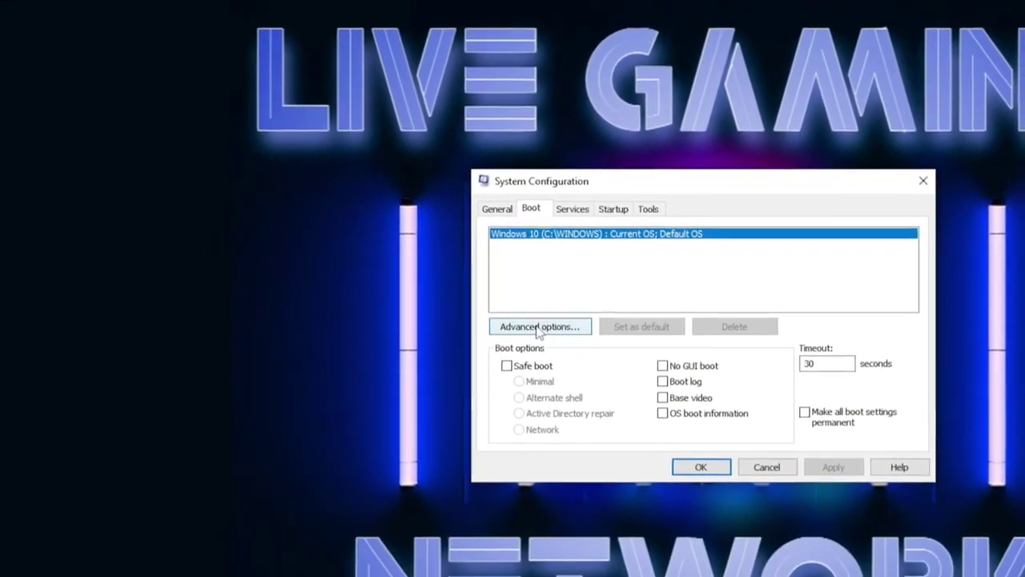
- In Advanced boot options, enable Number of processors set to 20 and confirm
click(540, 412)
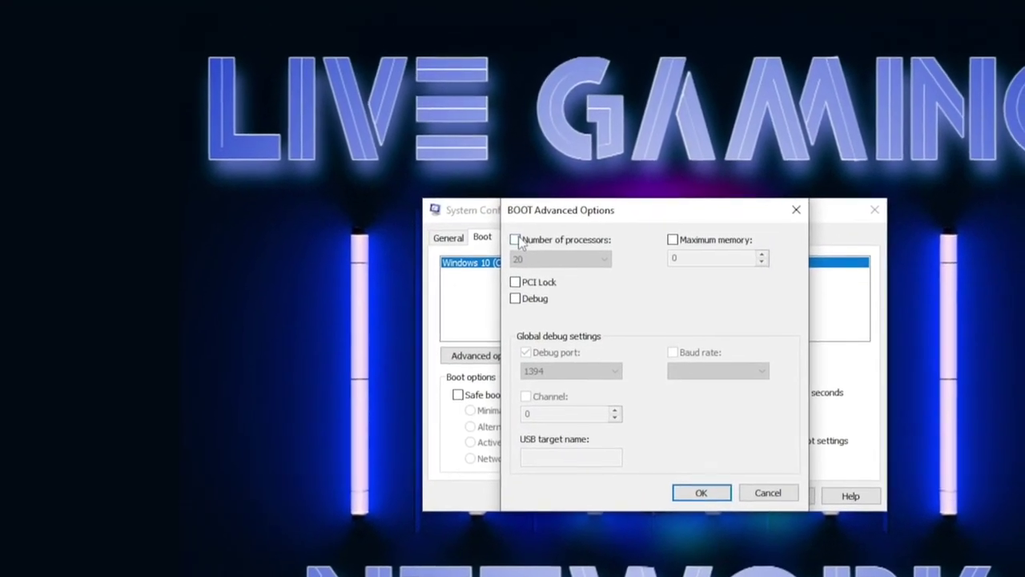
click(506, 259)
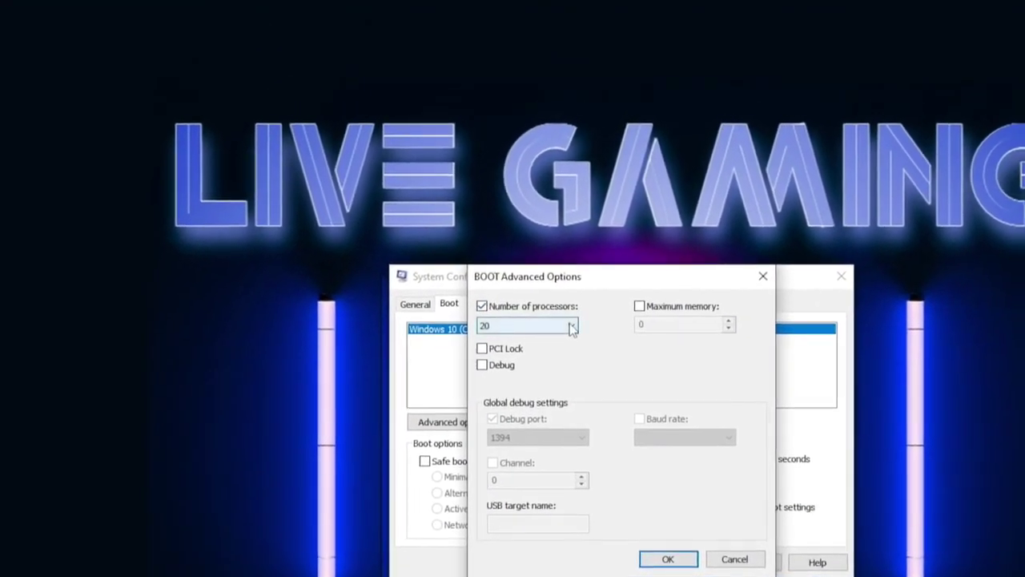
click(596, 278)
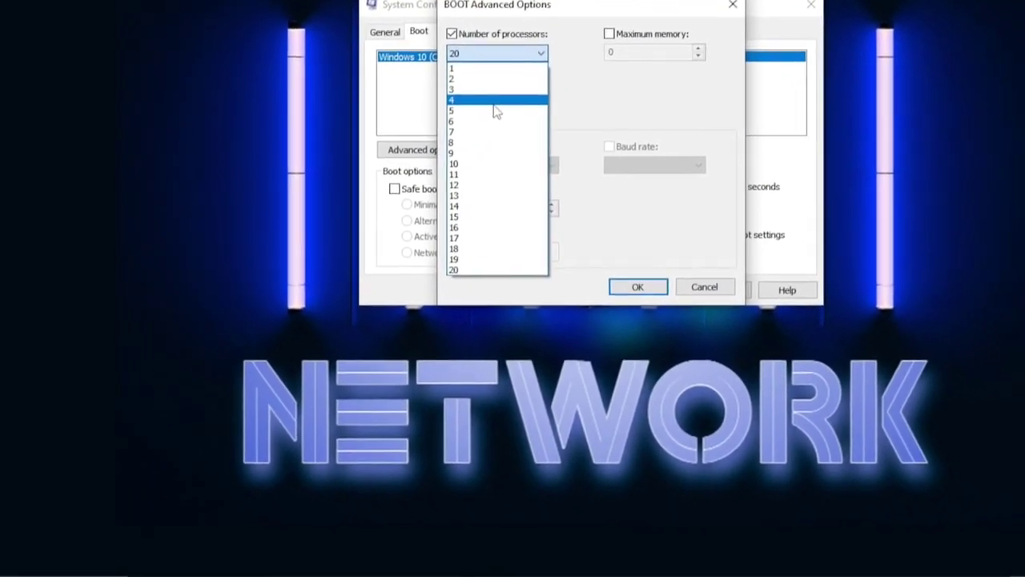
click(495, 101)
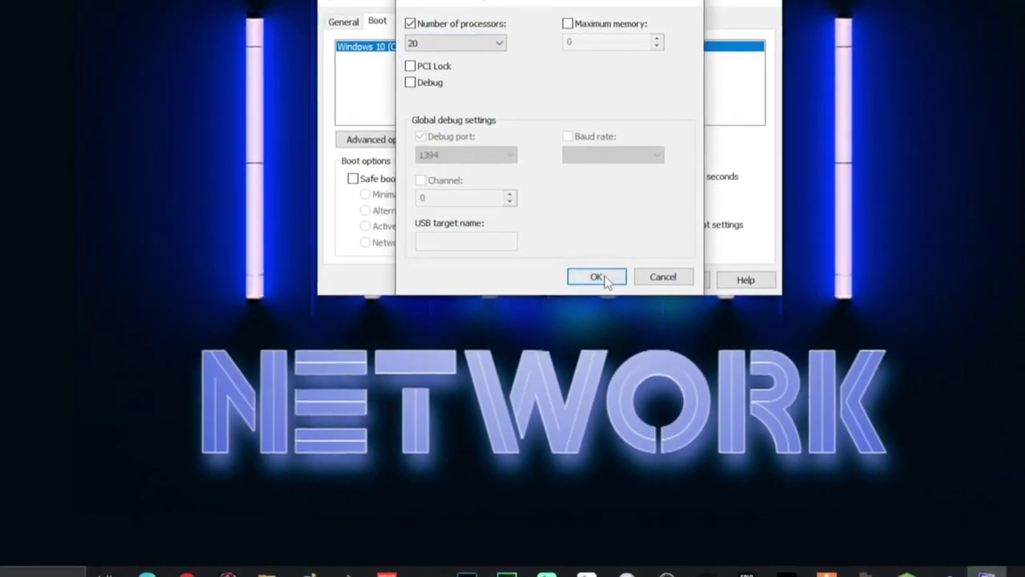
click(637, 287)
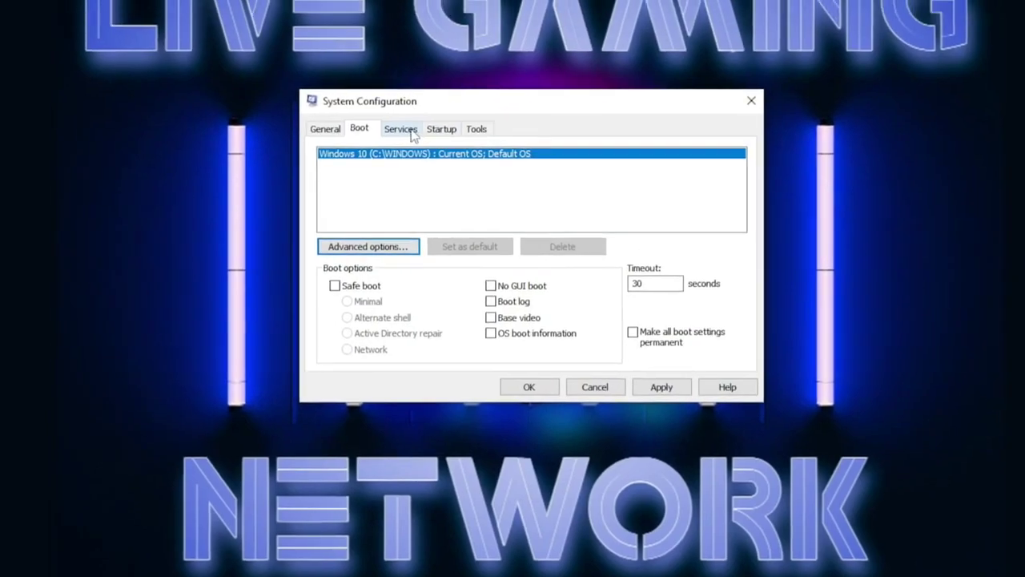
click(397, 40)
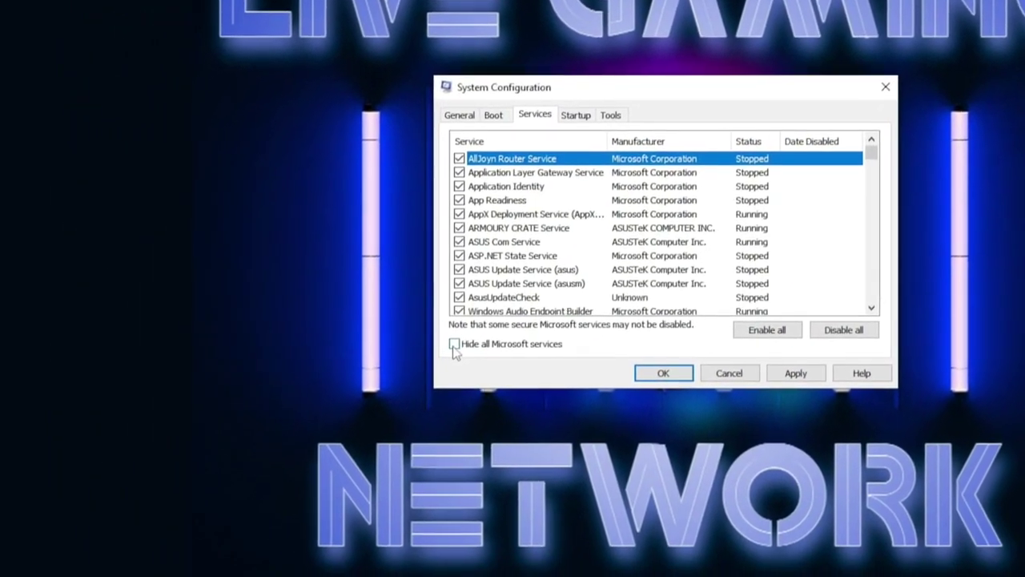
- Hide Microsoft services, untick McAfee WebAdvisor, Cyberlink RichVideo64 and Rockstar Game Library, then apply
click(426, 387)
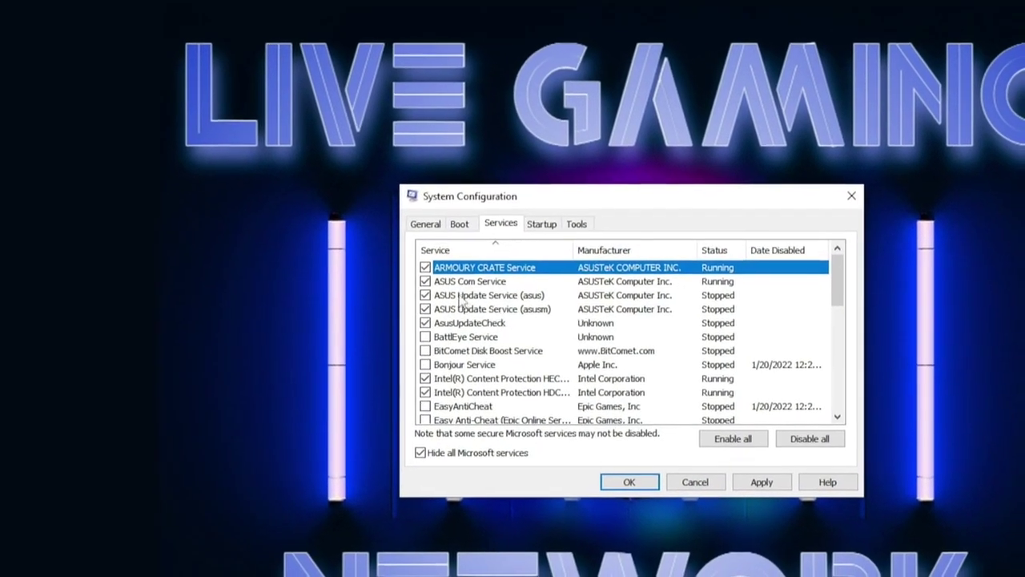
scroll(524, 294, down, 3)
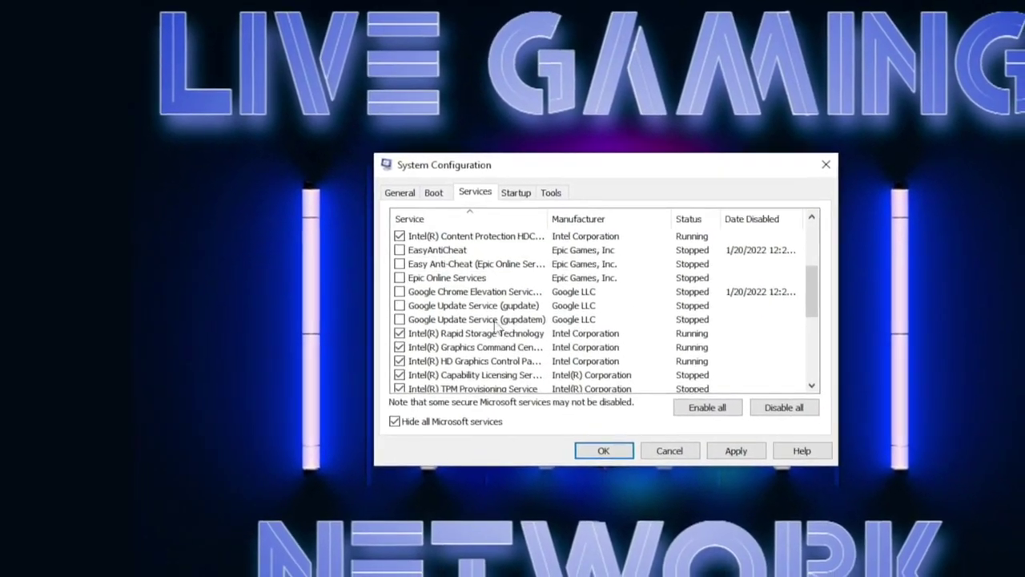
scroll(567, 334, down, 1)
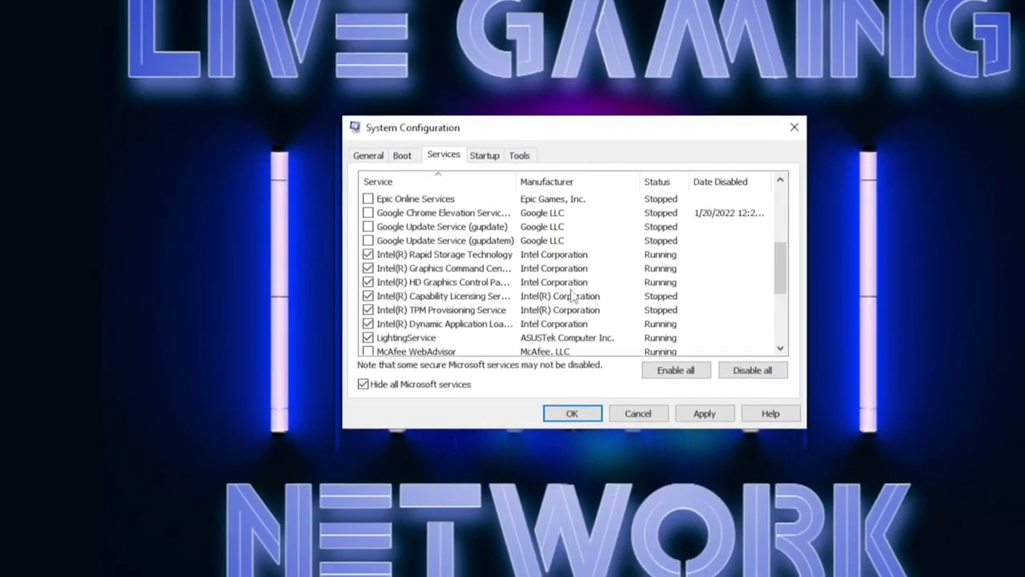
scroll(499, 286, up, 4)
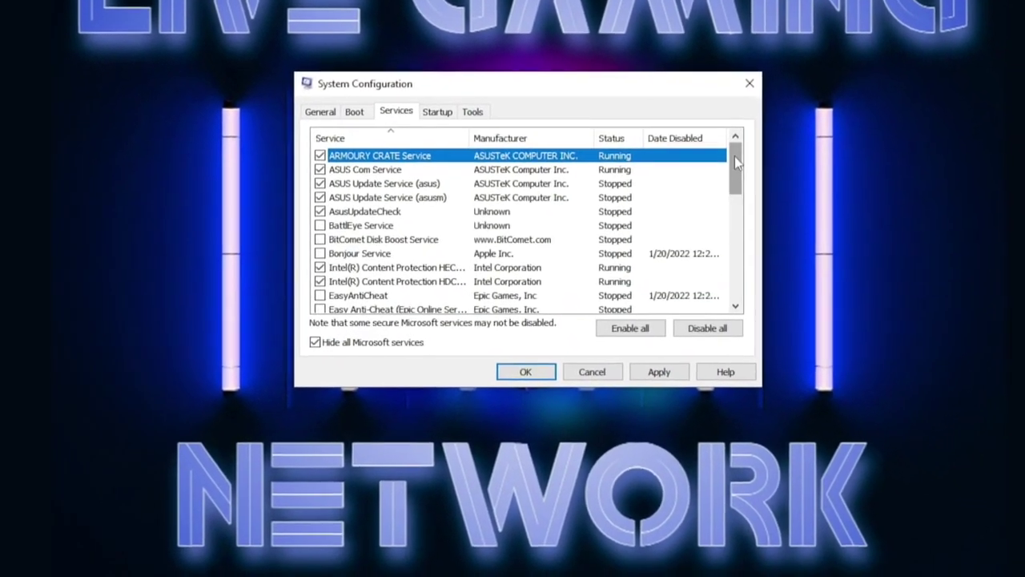
scroll(774, 210, down, 1)
drag(727, 163, 726, 213)
drag(681, 168, 678, 210)
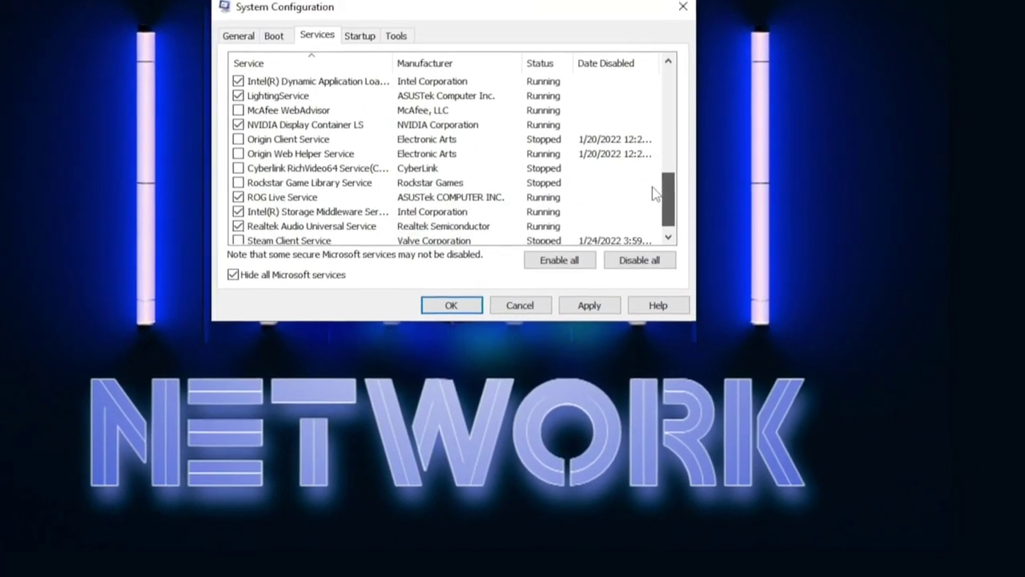
click(584, 302)
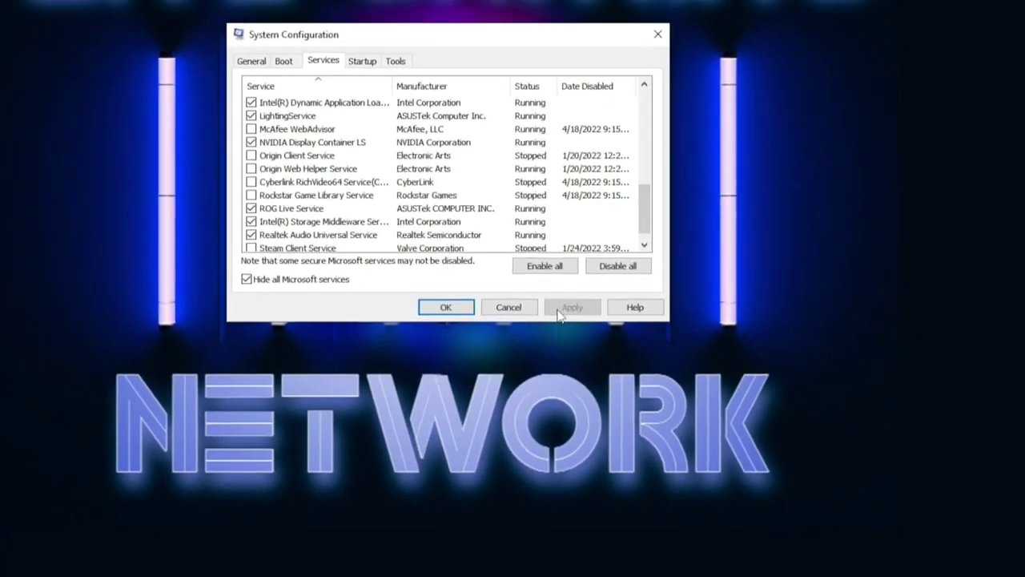
click(446, 302)
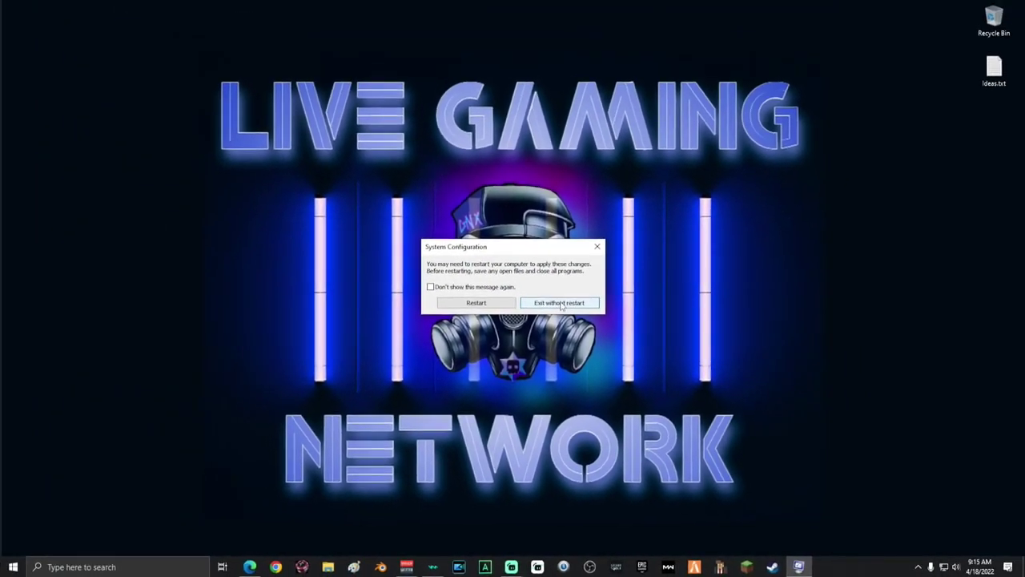
- Exit without restarting, then create a MAX Performance power plan based on High performance
click(561, 305)
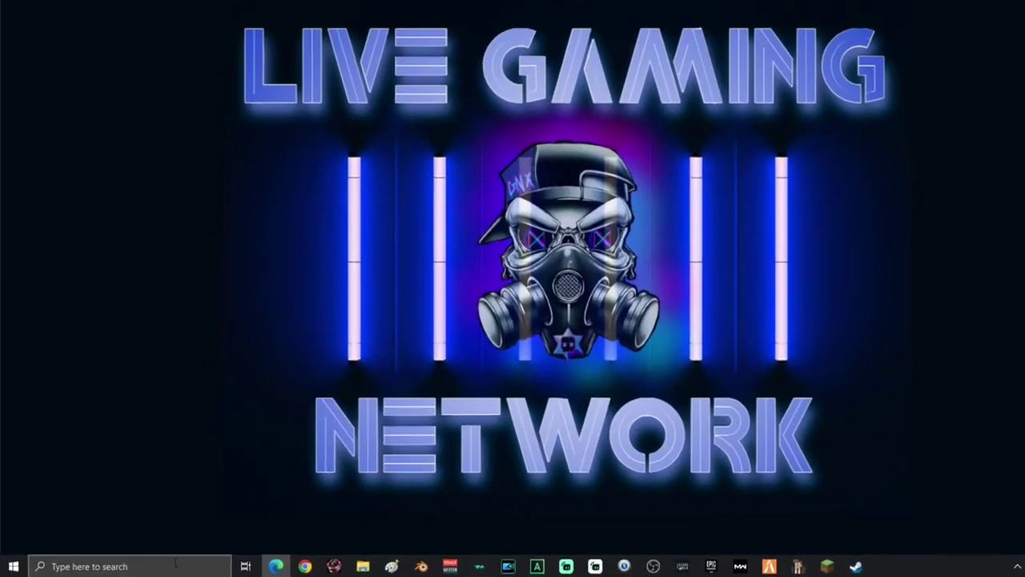
click(150, 567)
text(power pl)
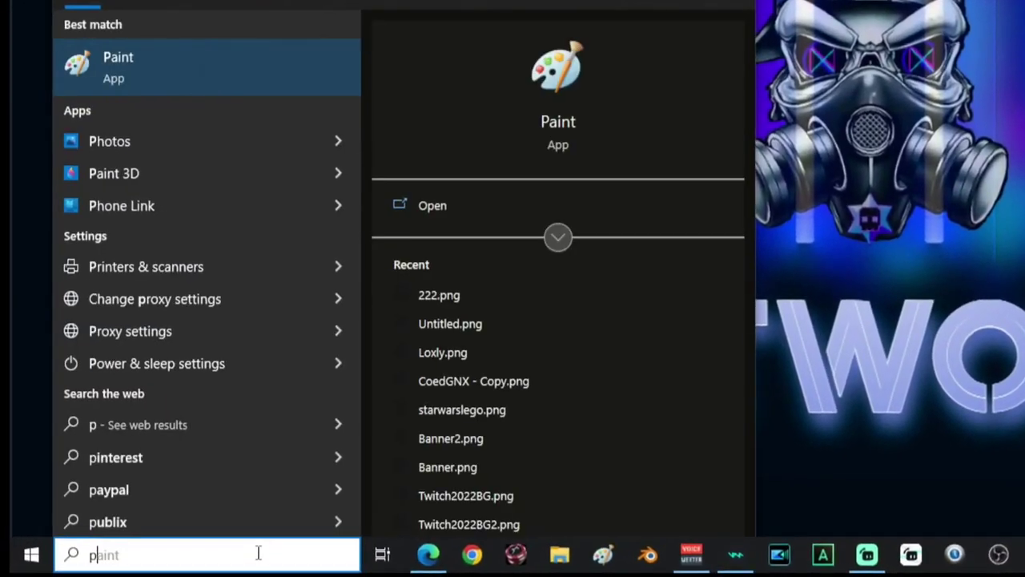
text(an)
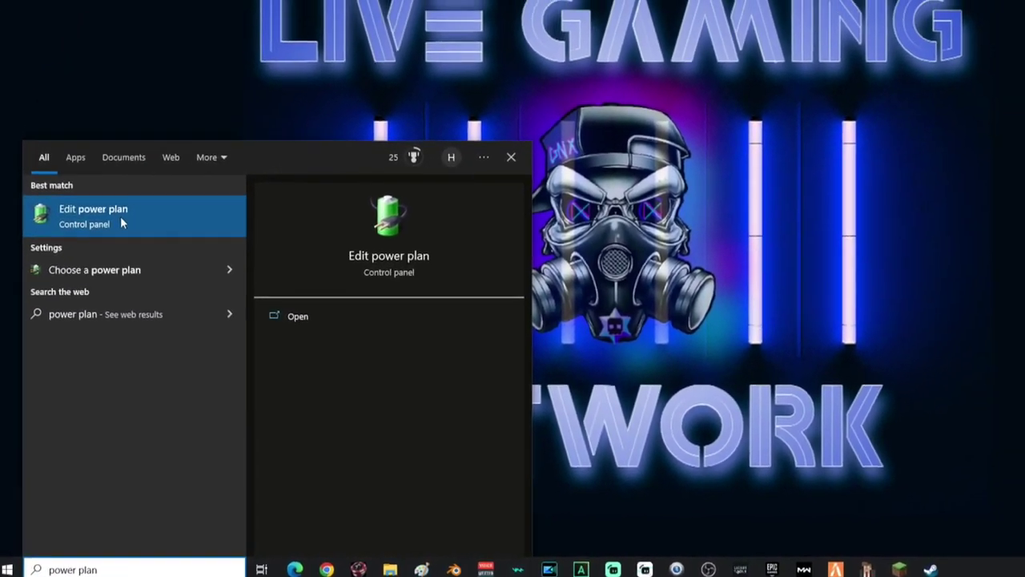
click(121, 223)
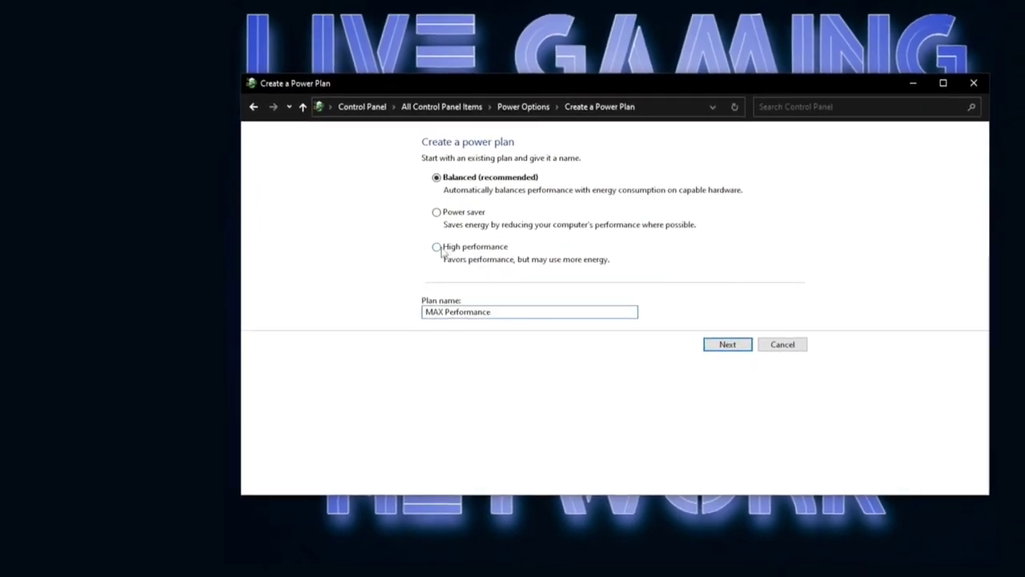
click(429, 248)
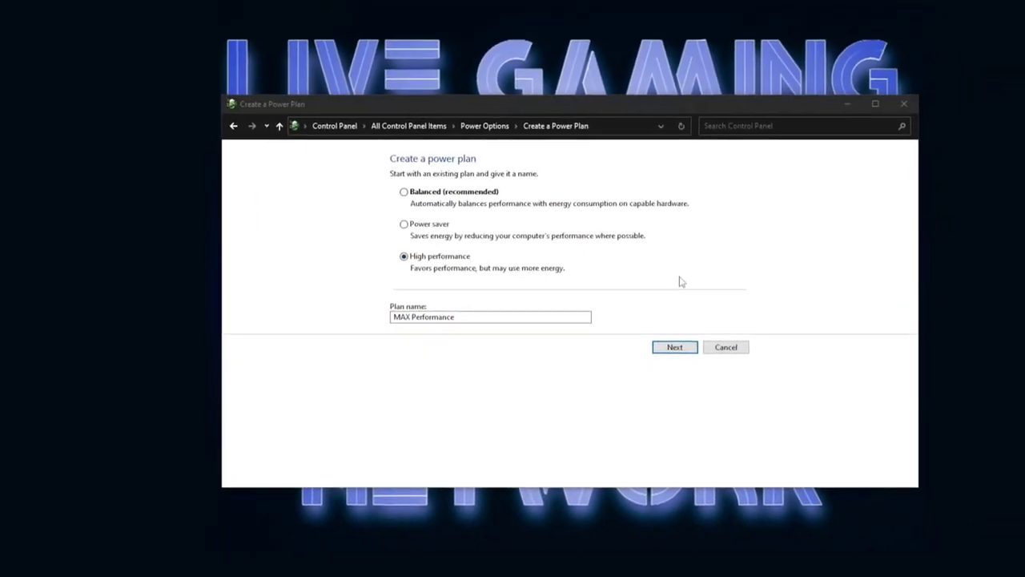
click(656, 355)
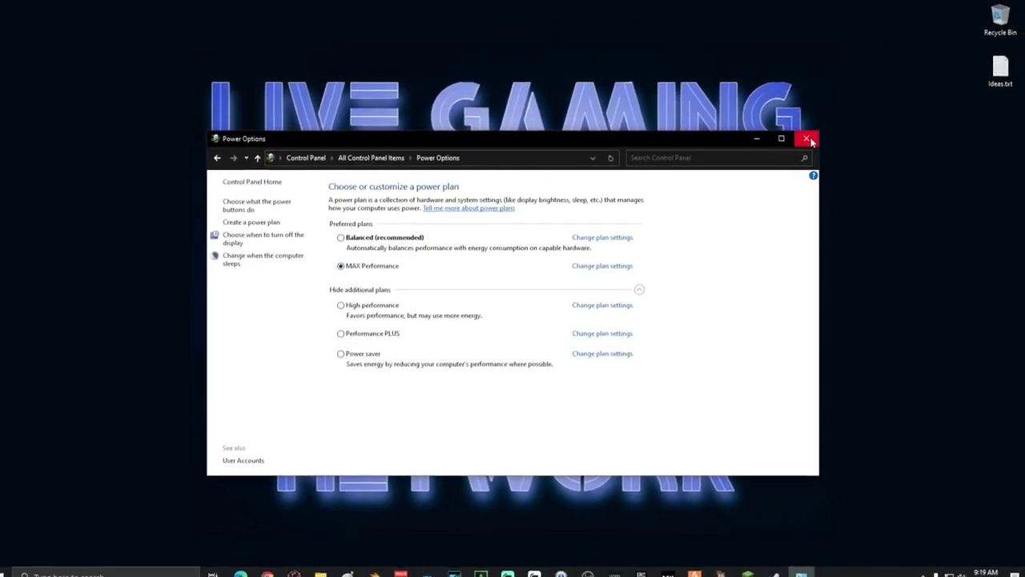
click(807, 139)
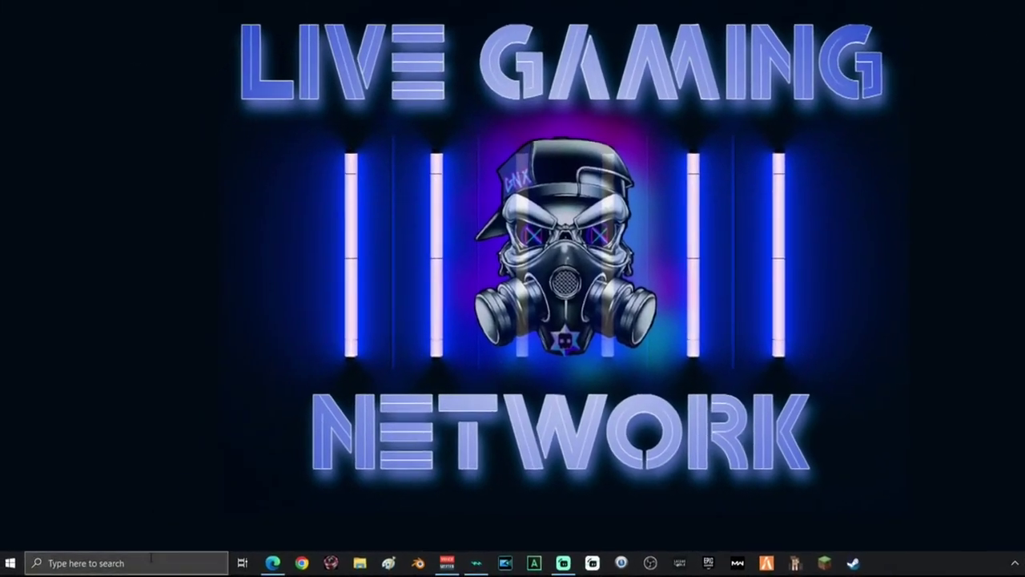
click(151, 558)
- On the Background apps page, toggle 'Let apps run in the background' off and back On, then close Settings
text(back)
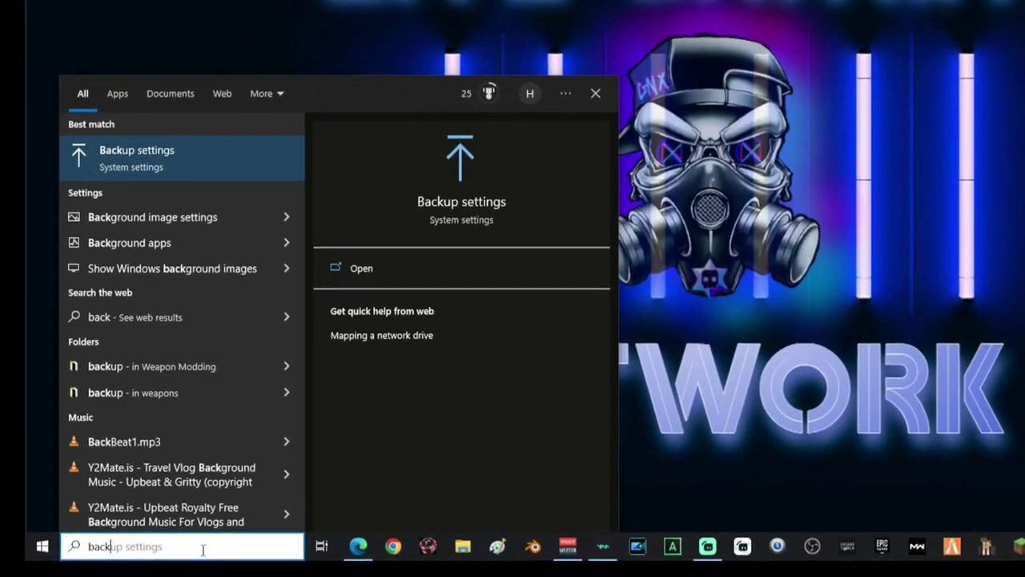
text(ground apps)
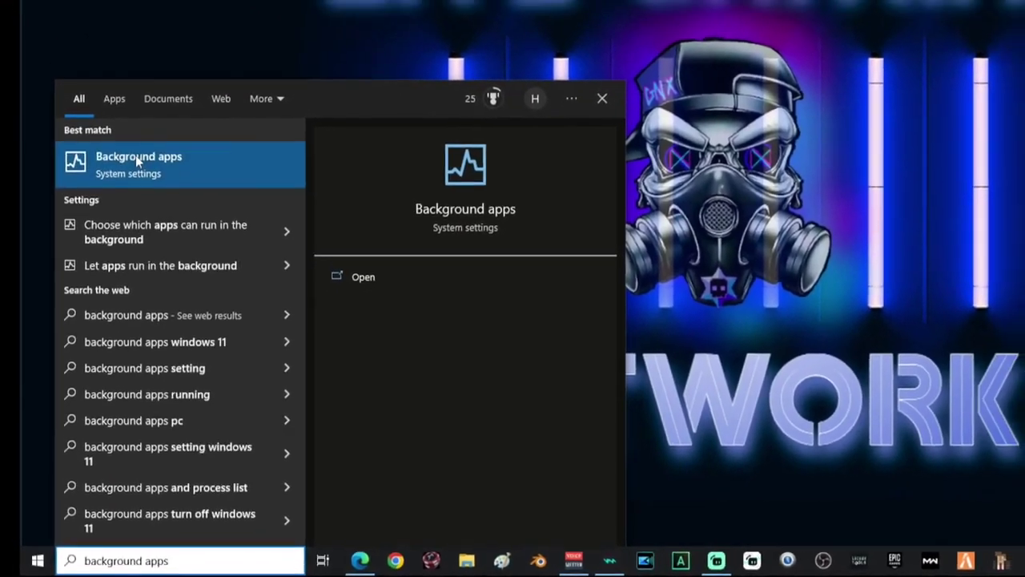
click(137, 160)
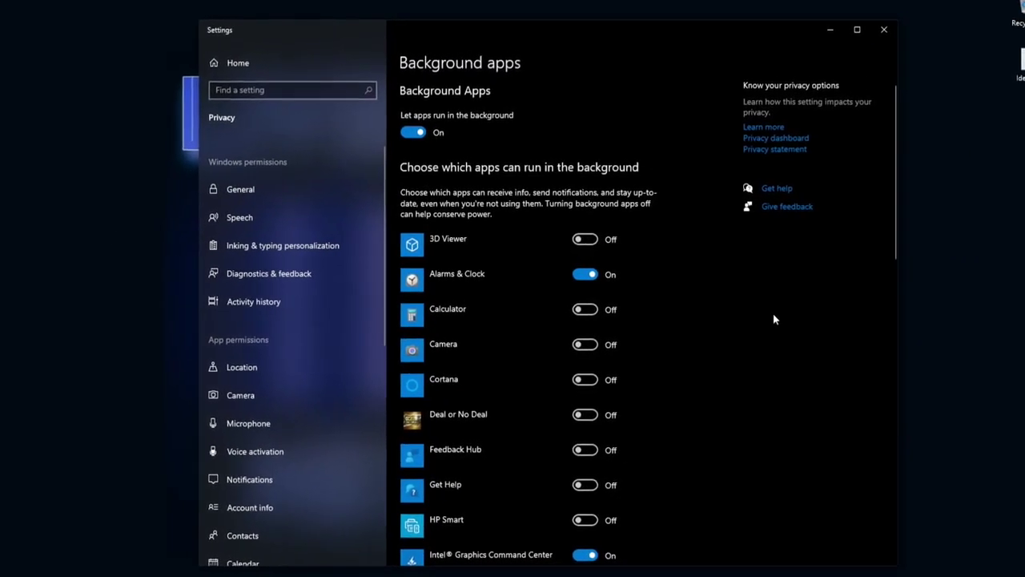
scroll(690, 294, down, 6)
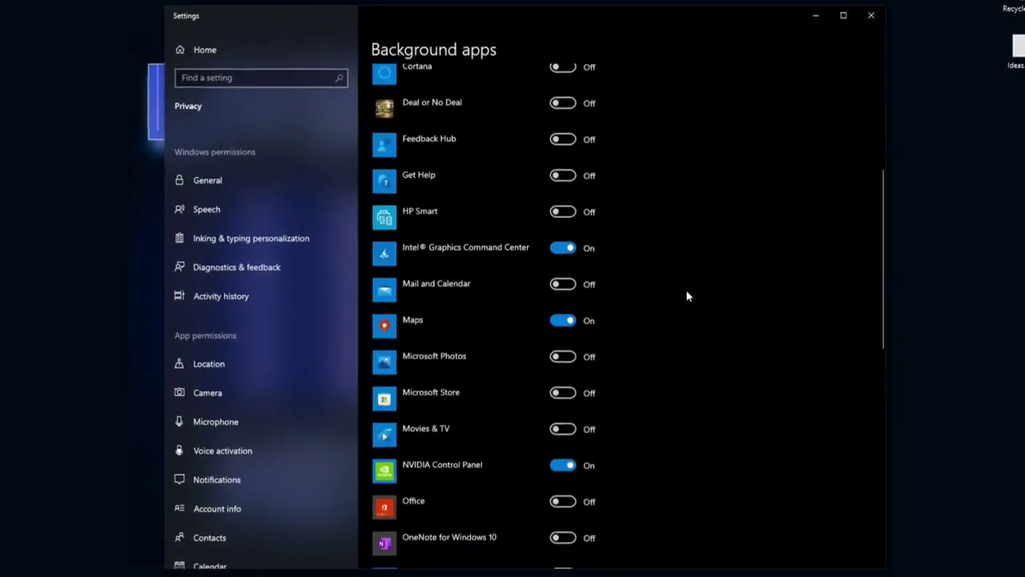
scroll(677, 279, down, 4)
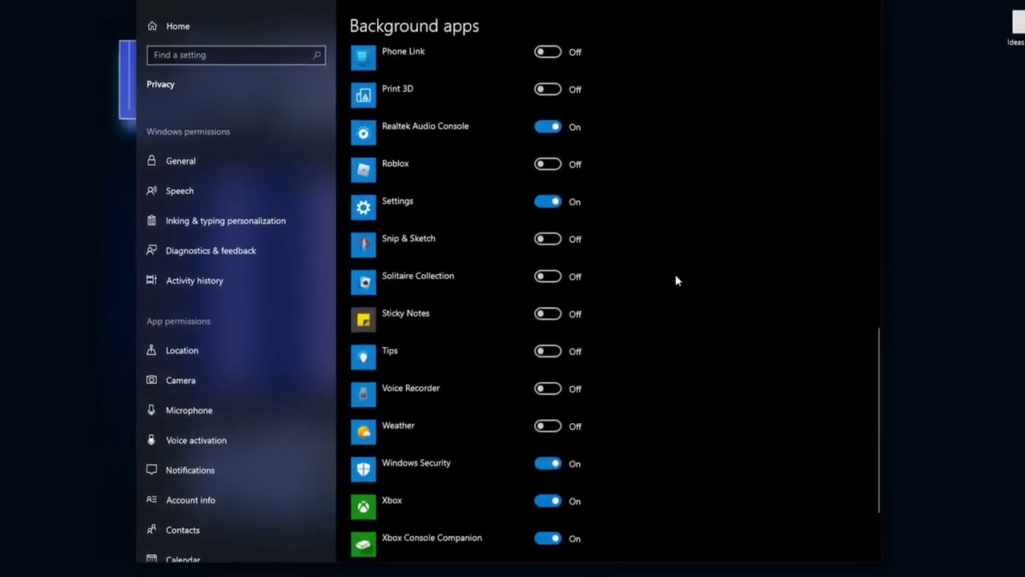
scroll(656, 272, up, 12)
scroll(603, 247, down, 1)
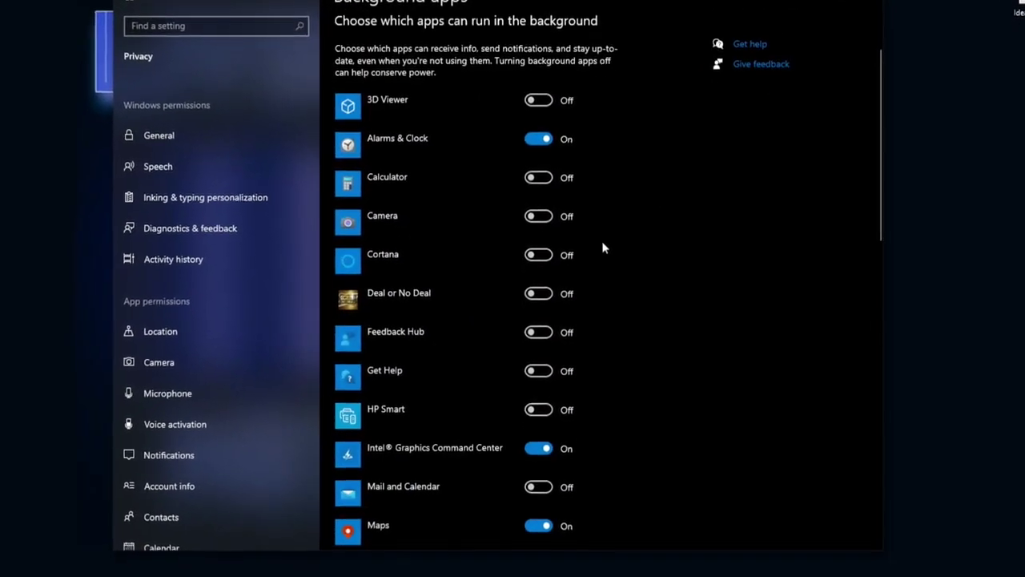
scroll(606, 237, down, 1)
scroll(605, 244, down, 3)
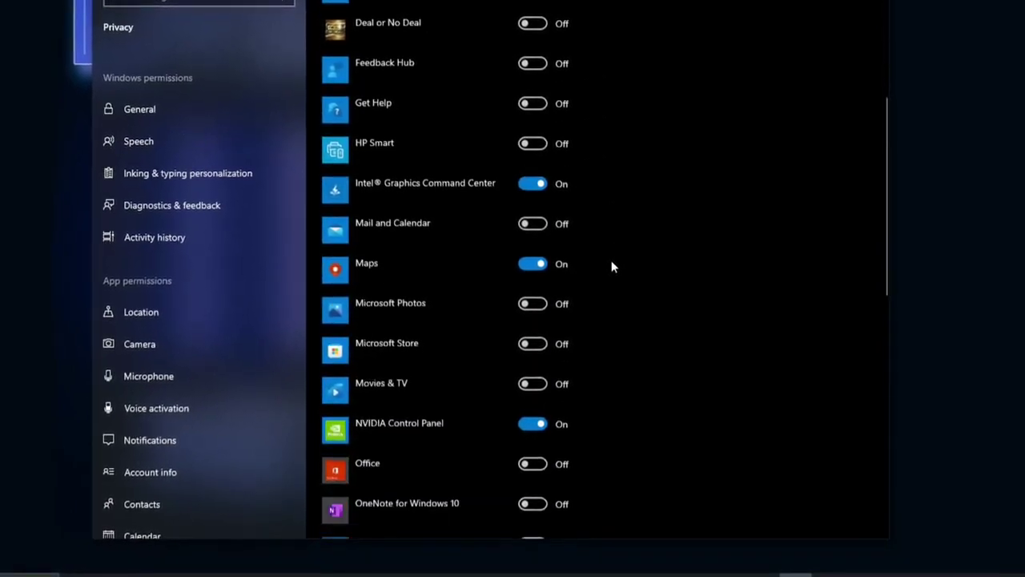
scroll(660, 258, down, 8)
scroll(660, 268, up, 15)
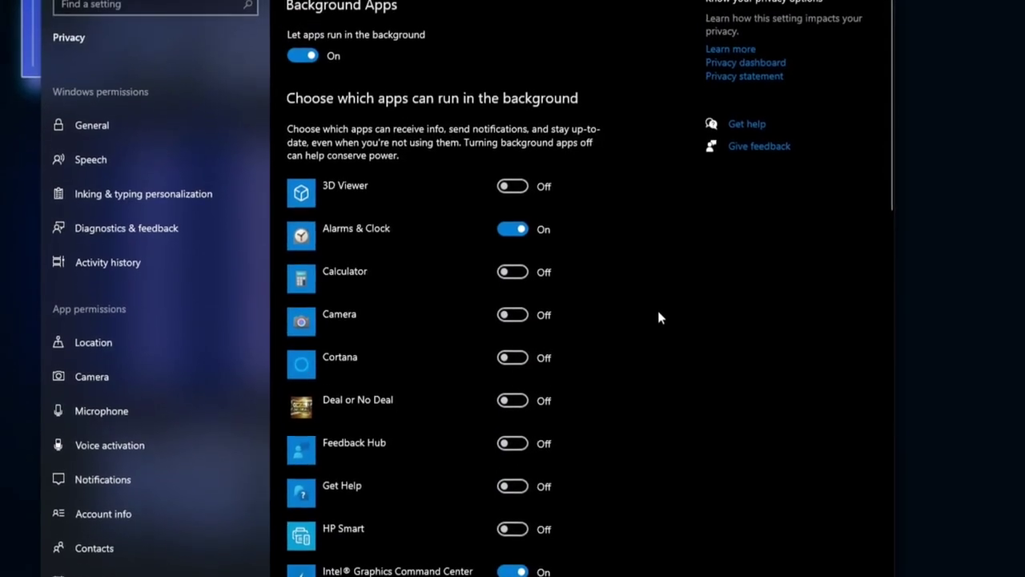
click(306, 41)
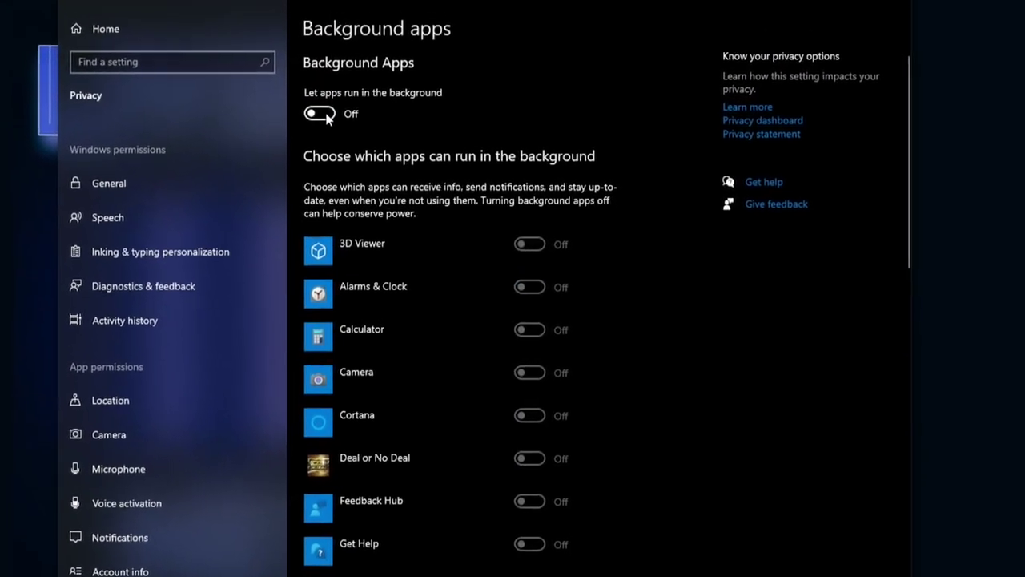
click(317, 102)
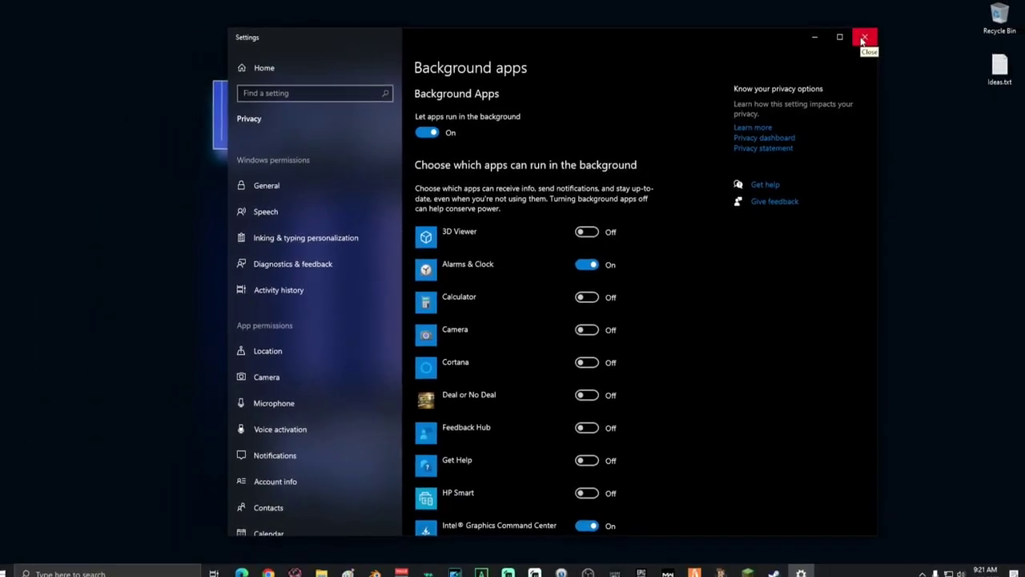
click(869, 36)
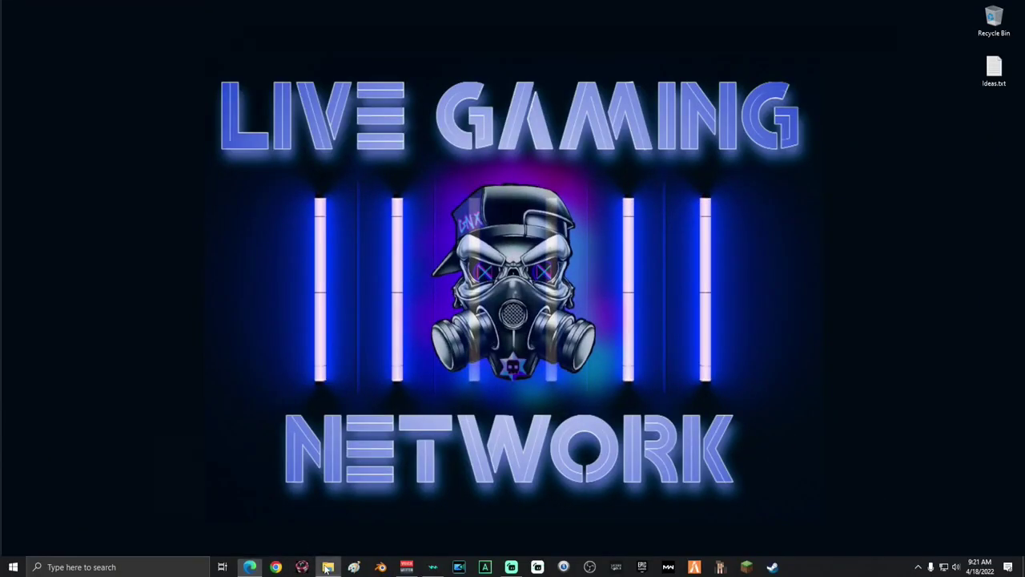
- Launch Disk Cleanup from the Local Disk (C:) properties under This PC
click(328, 567)
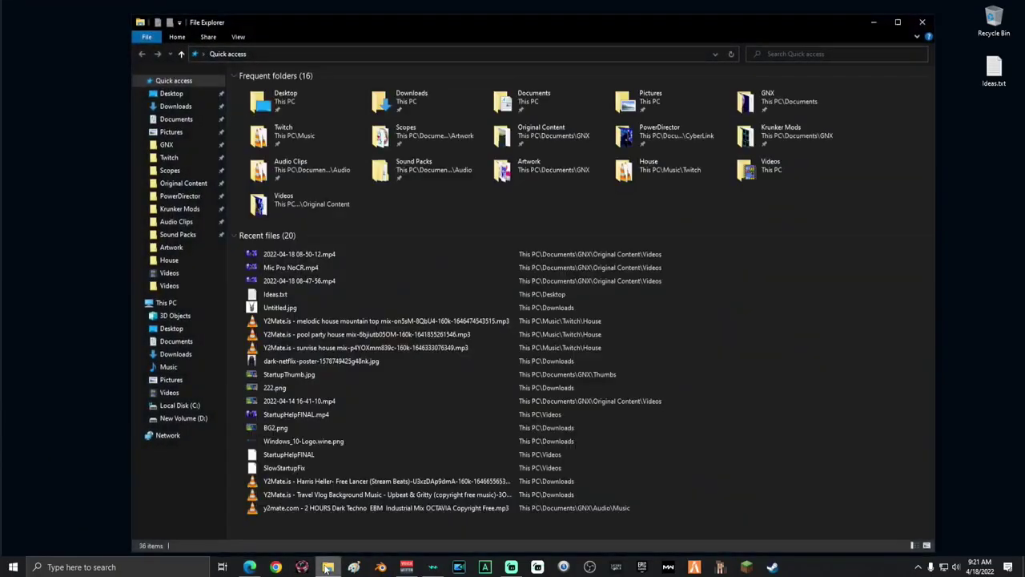
click(180, 405)
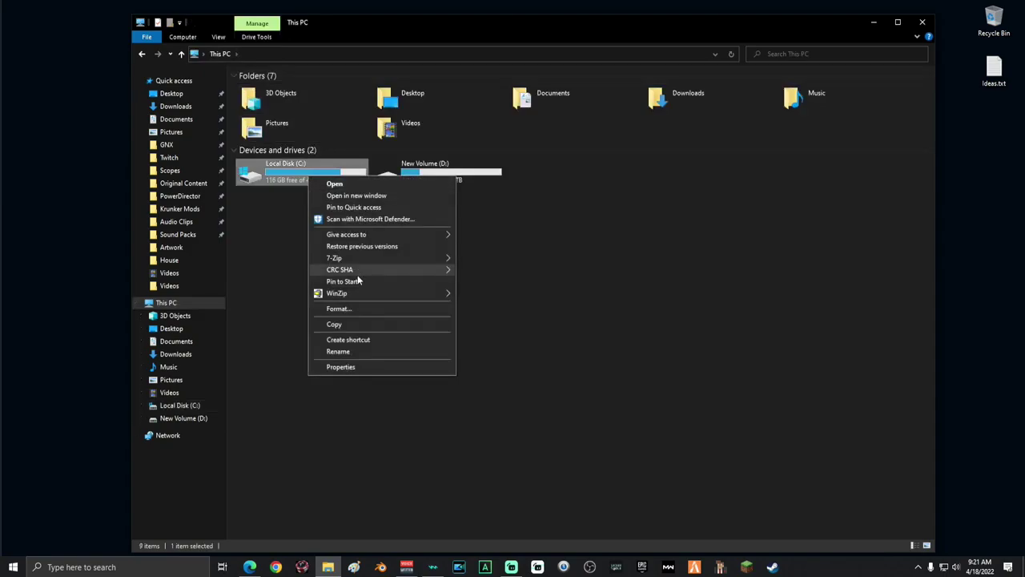
click(339, 367)
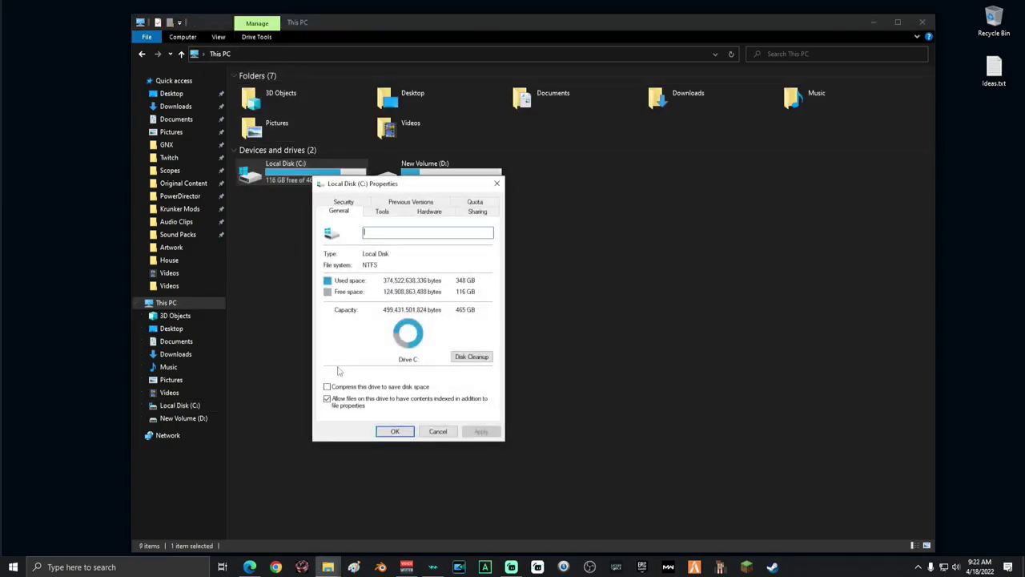
click(472, 357)
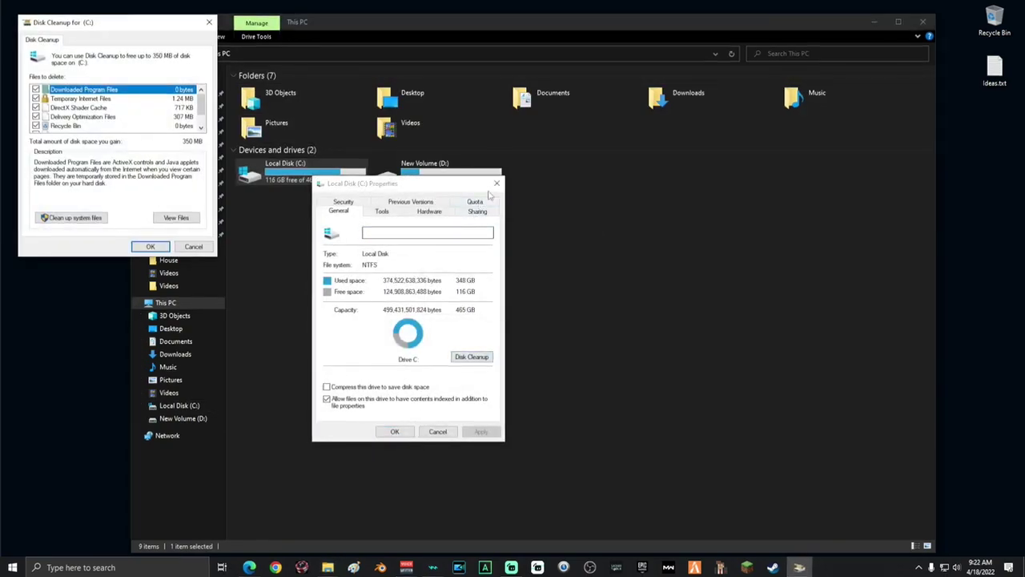
- Clean up system files on C:, permanently deleting Recycle Bin, Temporary files and other junk (~370 MB)
click(495, 183)
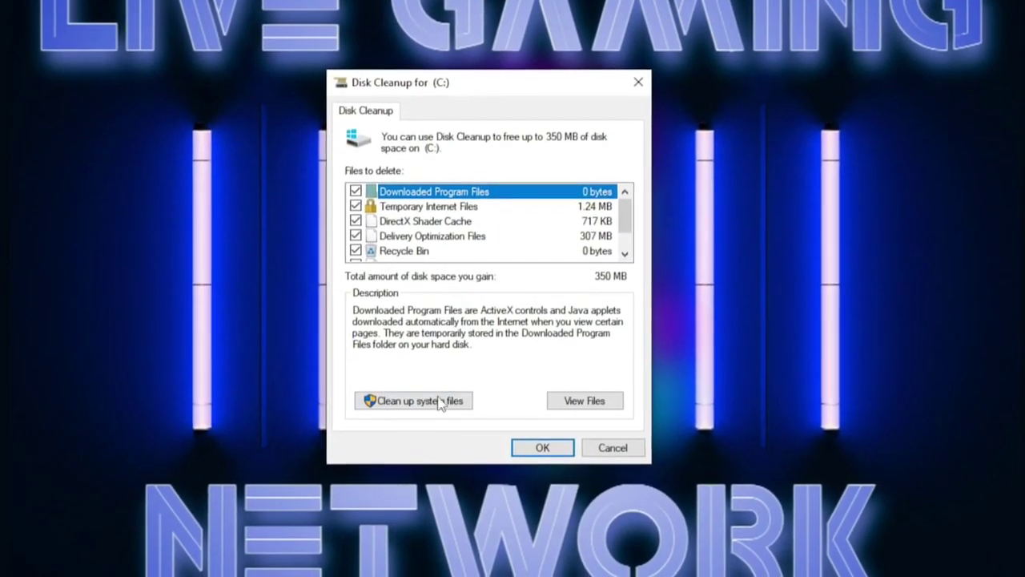
click(431, 384)
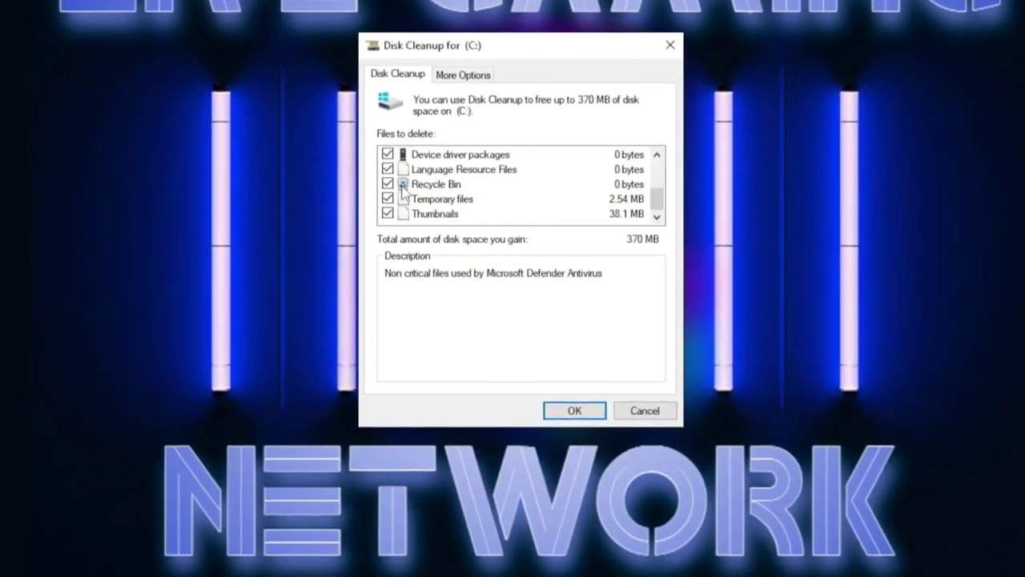
scroll(390, 222, up, 2)
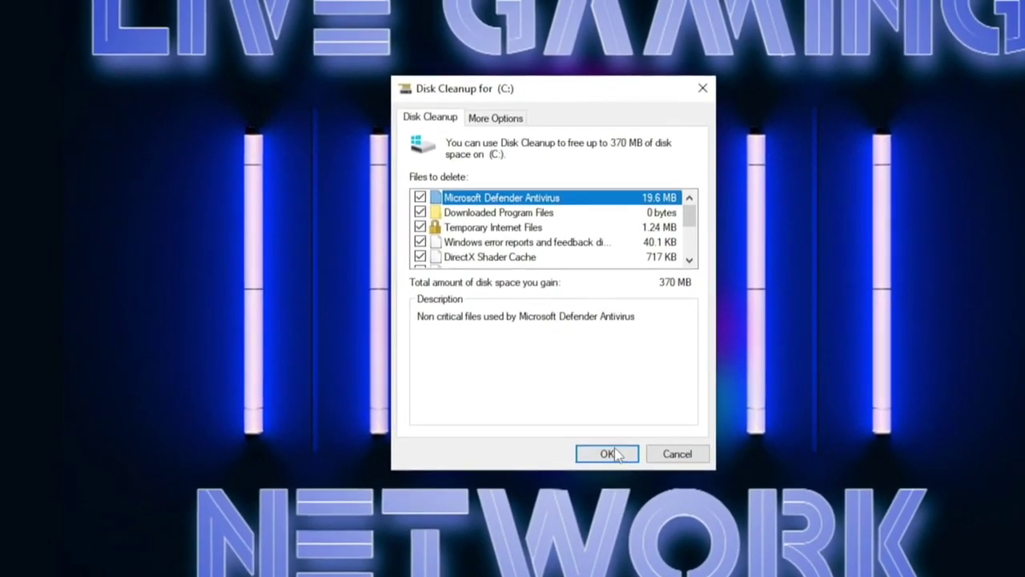
click(595, 432)
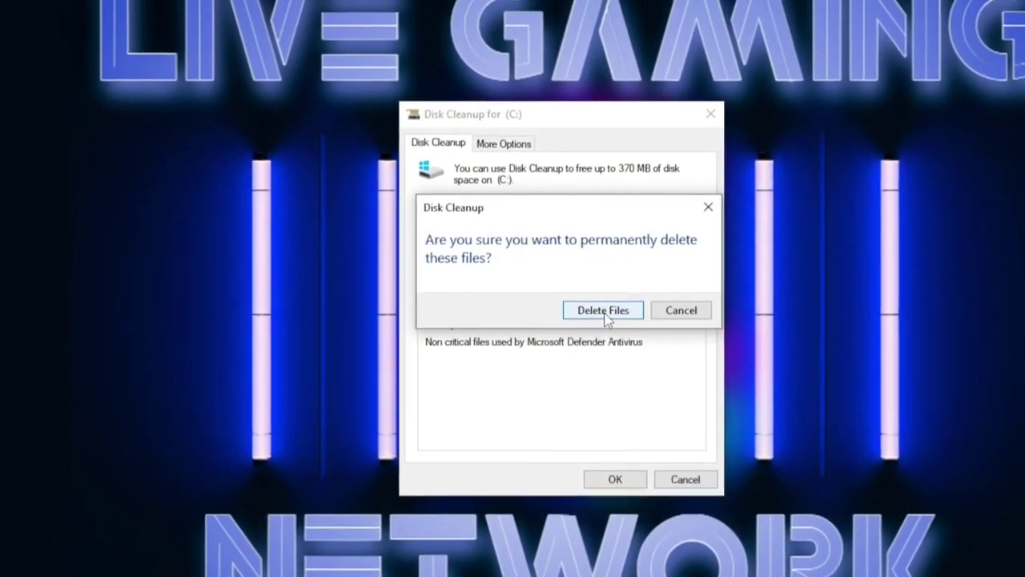
click(605, 316)
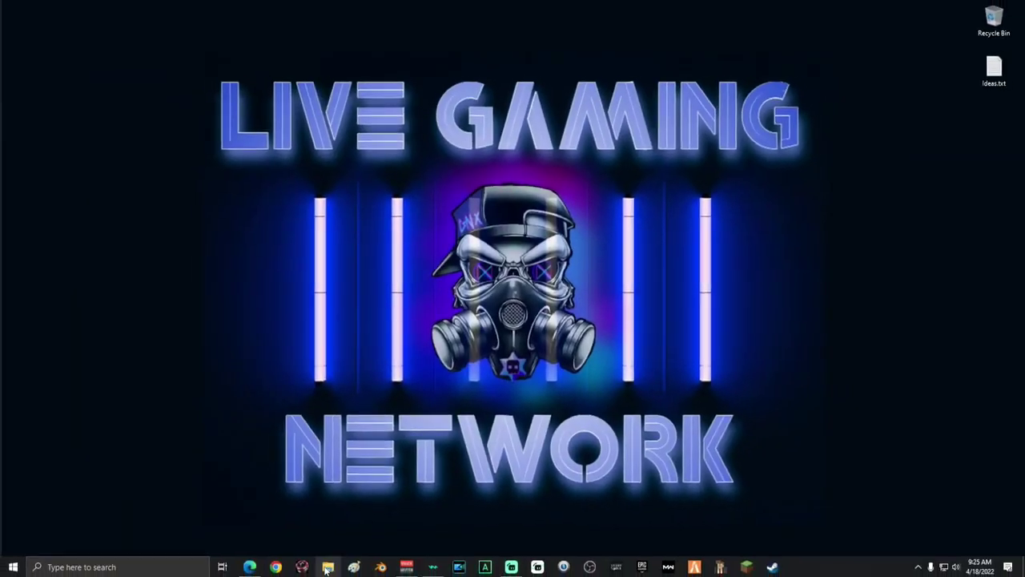
- Open the Remote settings from This PC's system properties in File Explorer
click(327, 567)
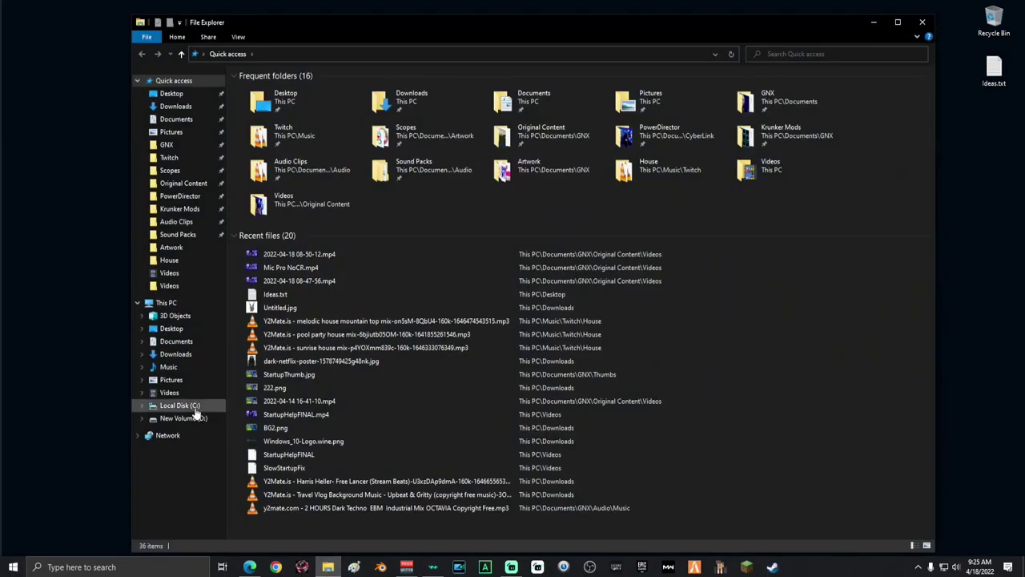
click(181, 405)
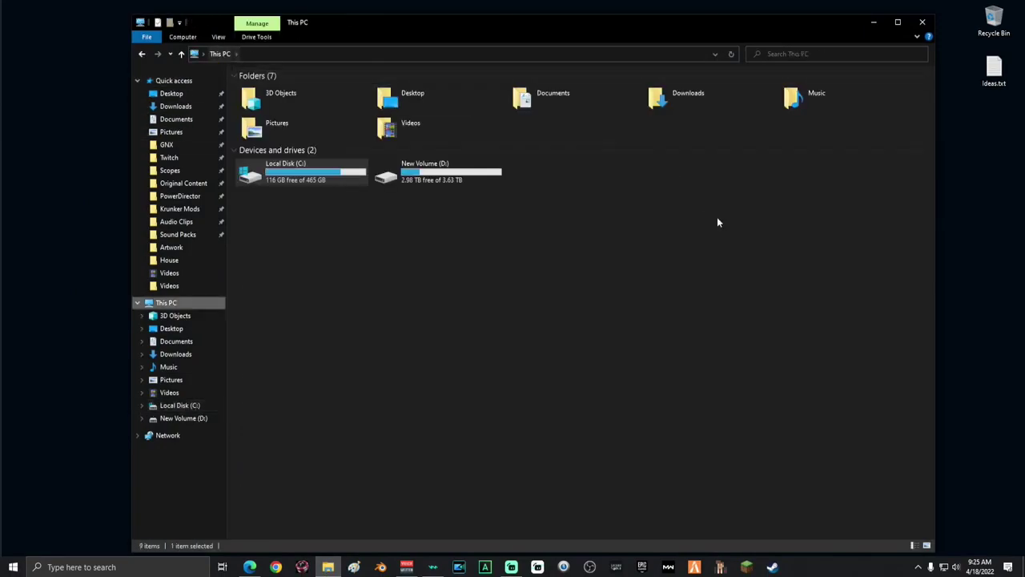
right_click(388, 276)
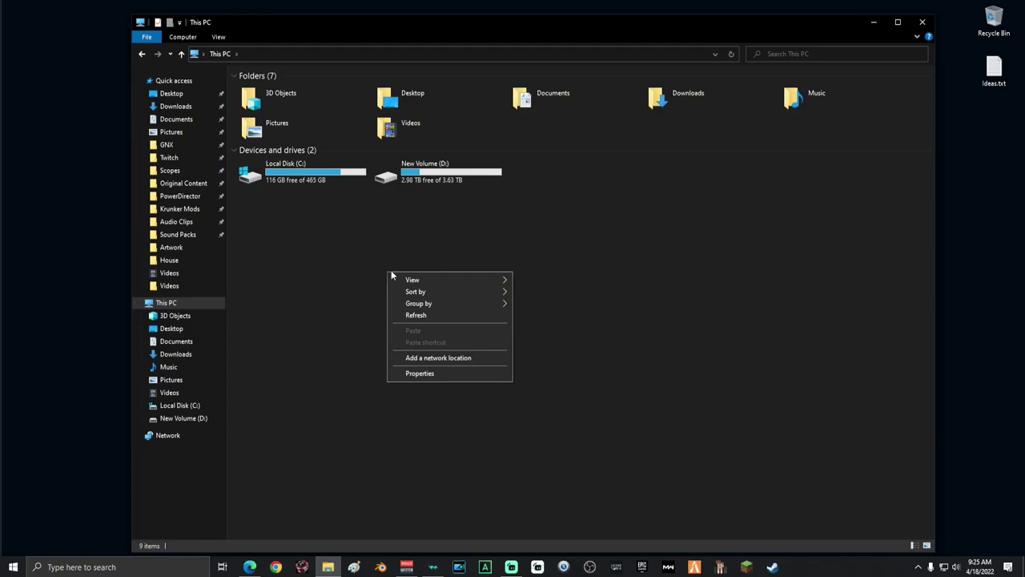
click(423, 373)
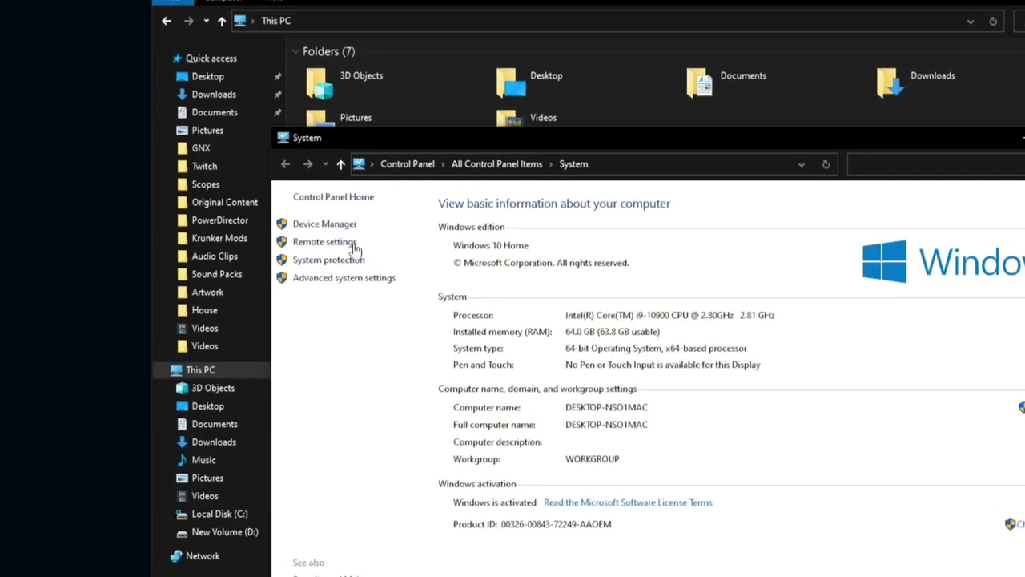
click(351, 242)
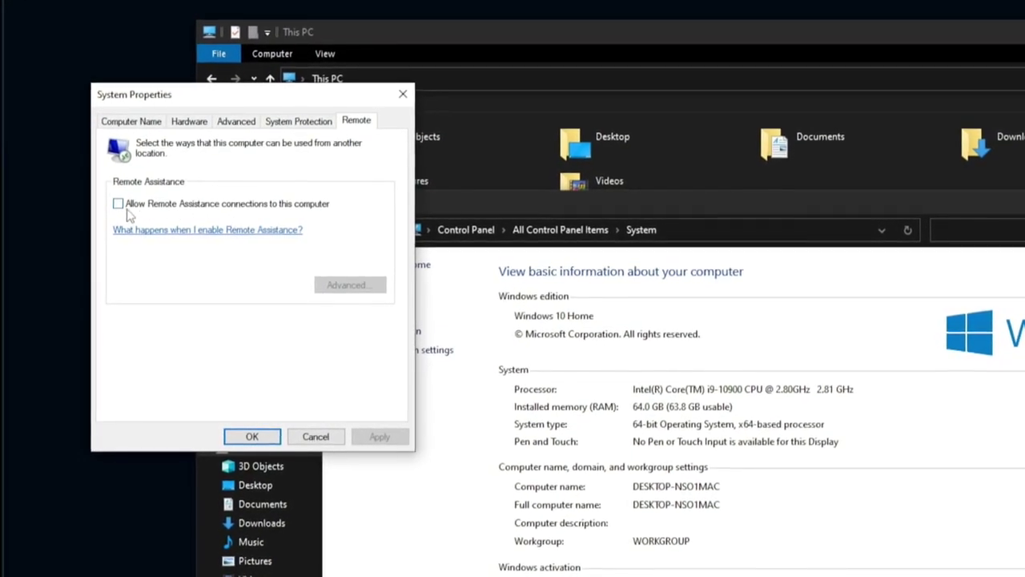
- Untick Allow Remote Assistance connections to this computer and apply the change
click(119, 205)
click(119, 206)
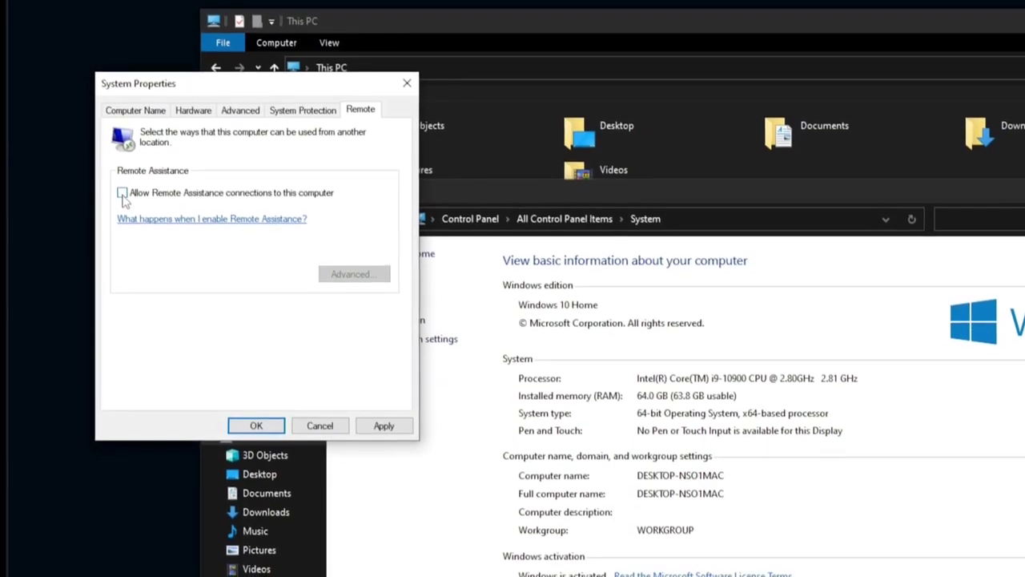
click(380, 427)
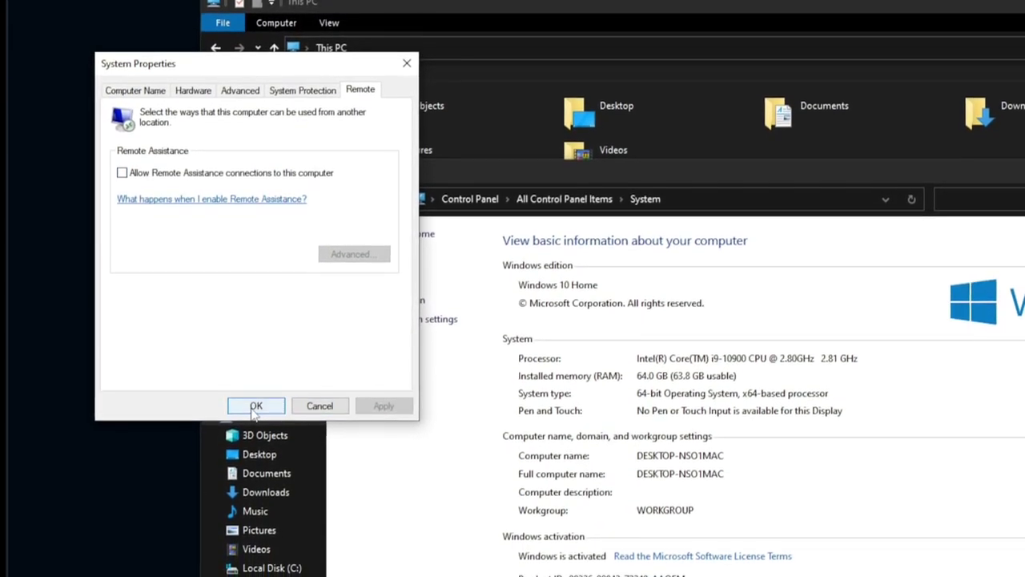
click(258, 411)
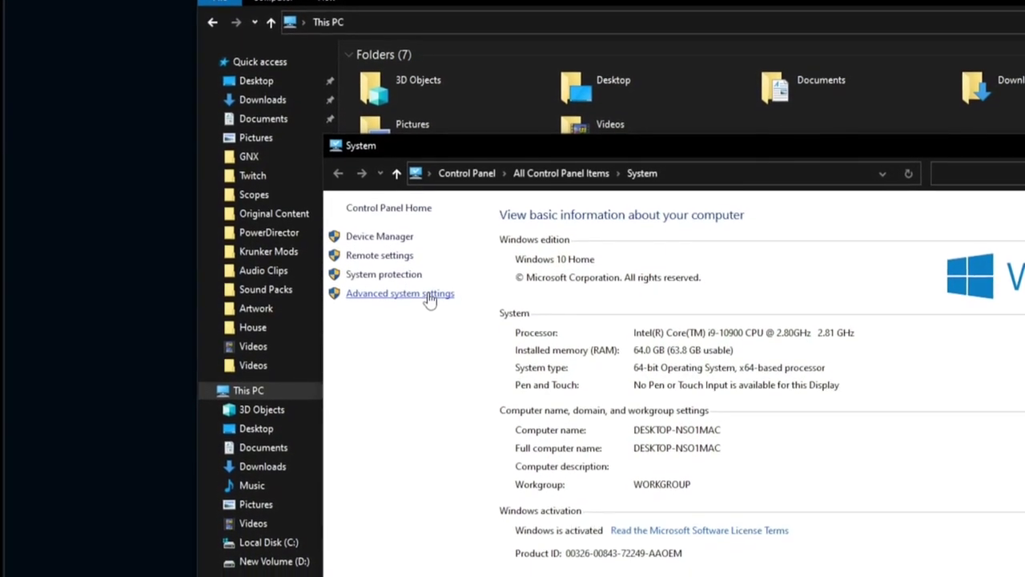
- Set Performance Options visual effects to Adjust for best performance and apply it
click(430, 296)
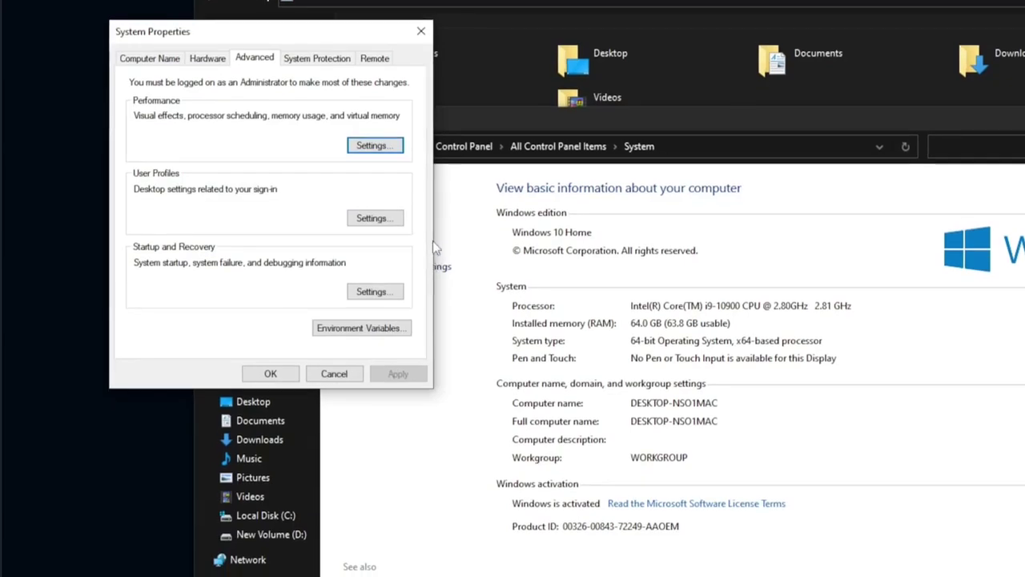
click(385, 116)
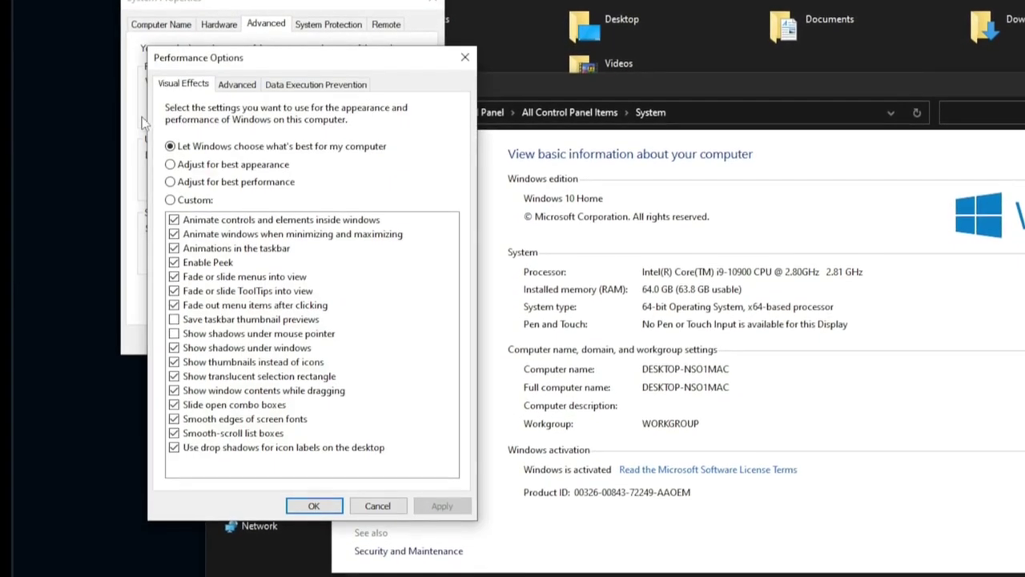
click(164, 173)
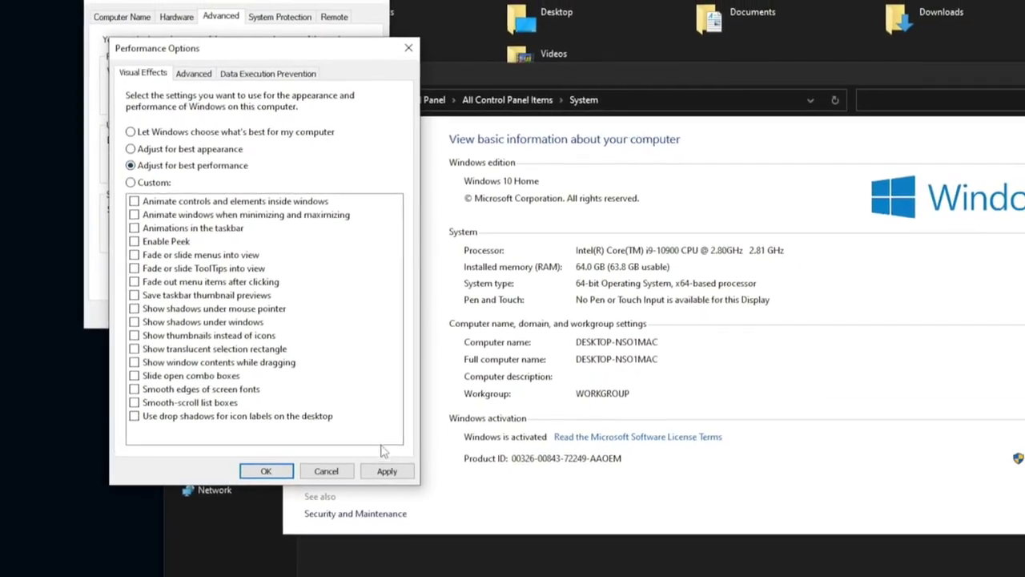
click(403, 482)
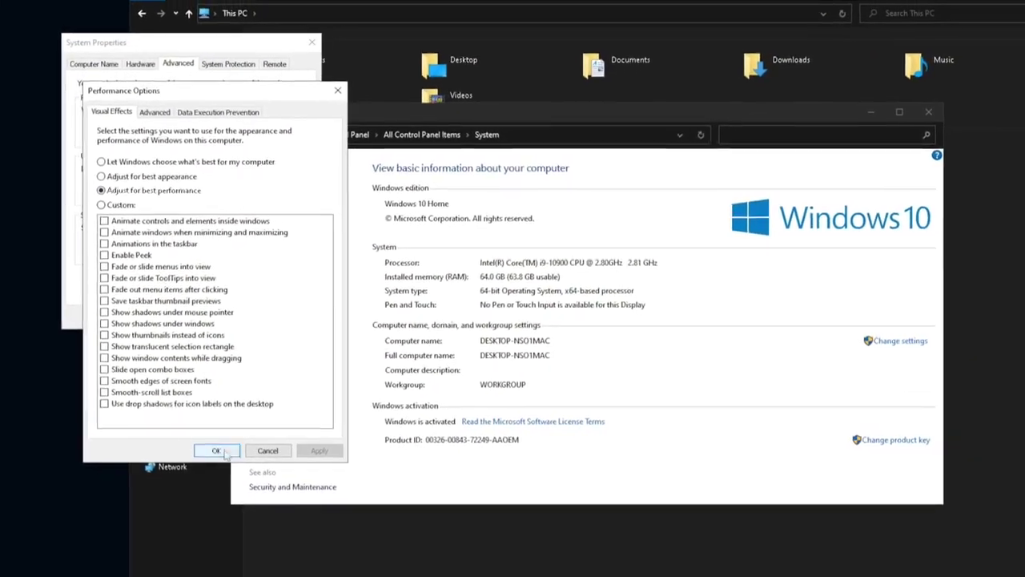
- Confirm Performance Options and System Properties, then close the System and This PC windows
click(228, 454)
click(186, 312)
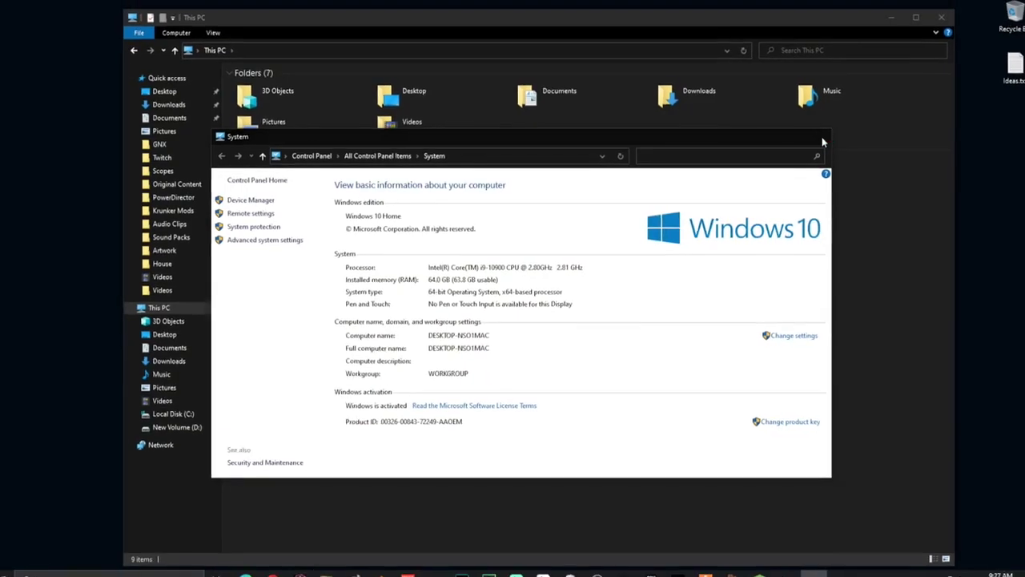
click(839, 132)
click(932, 11)
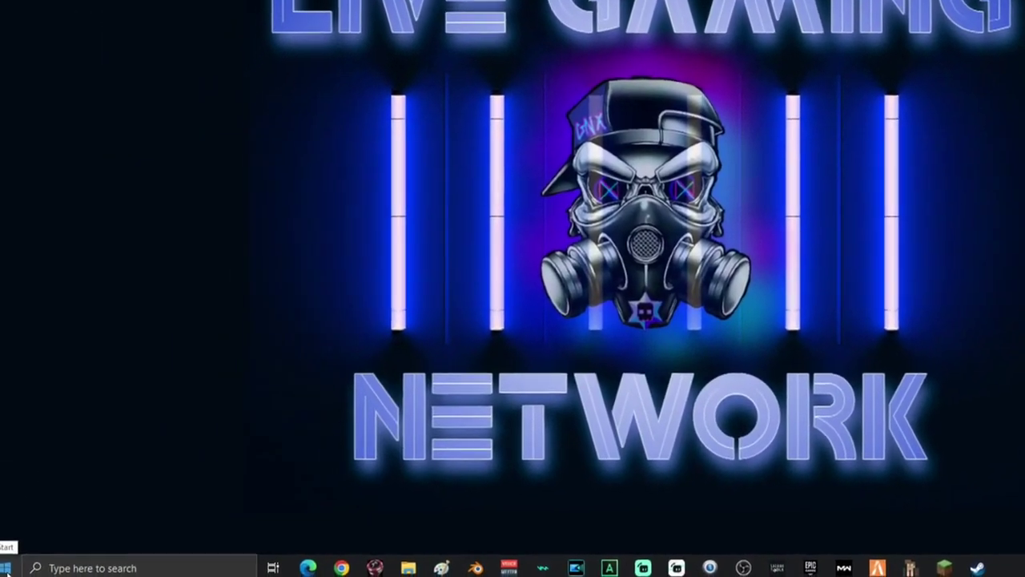
- Open the Windows Temp folder by running 'temp' from the Win+X Run box
right_click(1, 573)
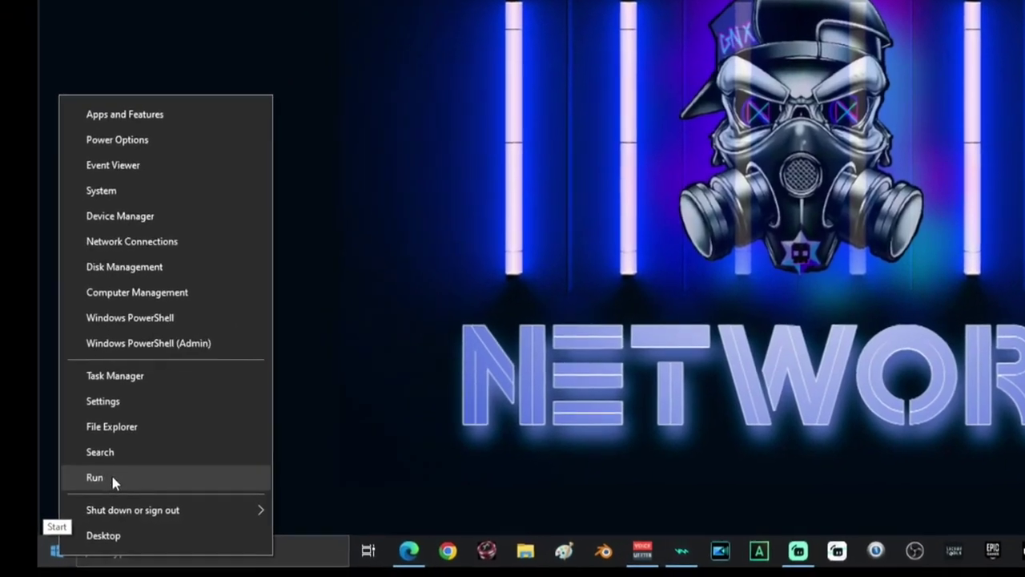
click(51, 498)
key(BackSpace)
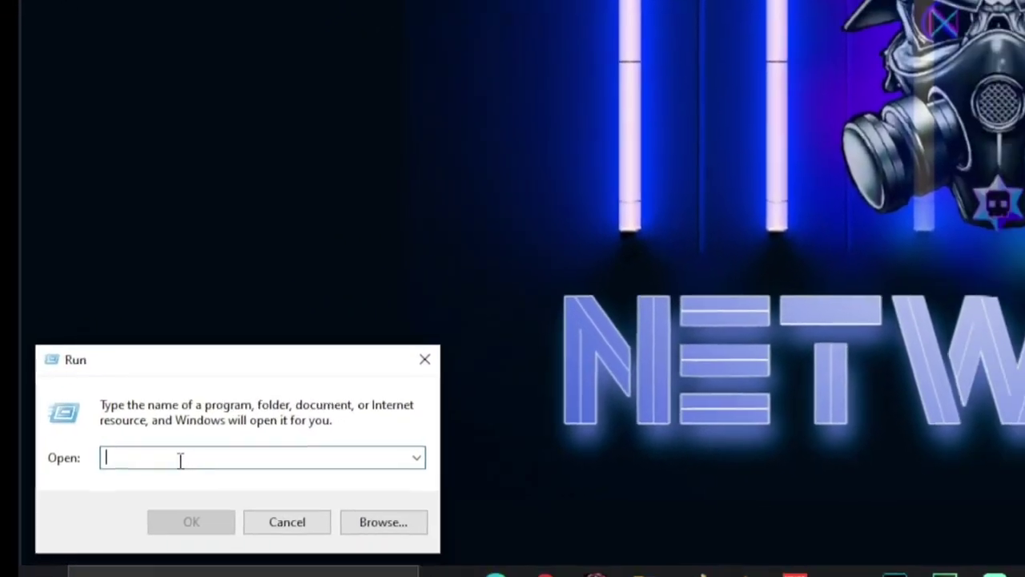
text(temp)
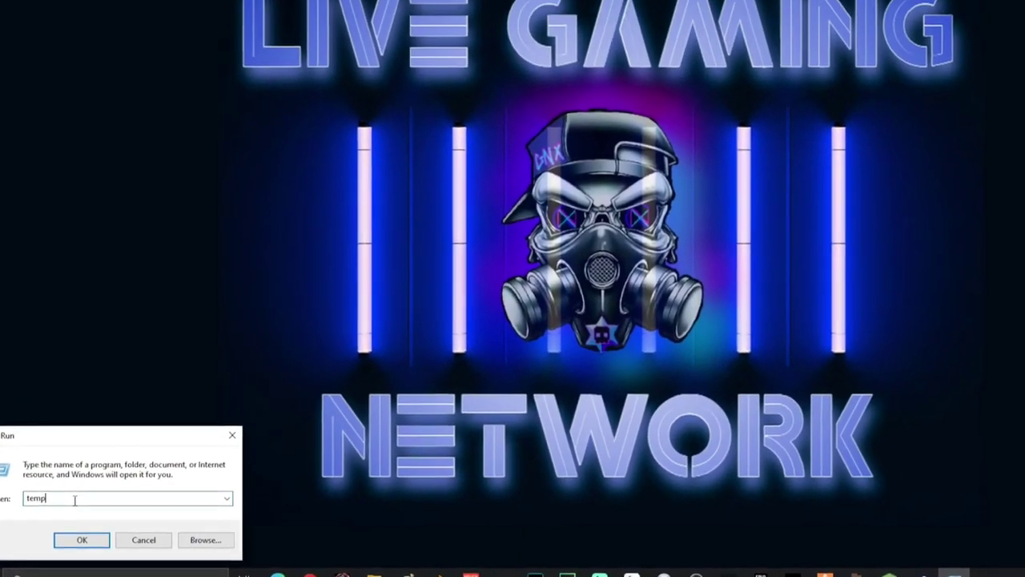
key(Return)
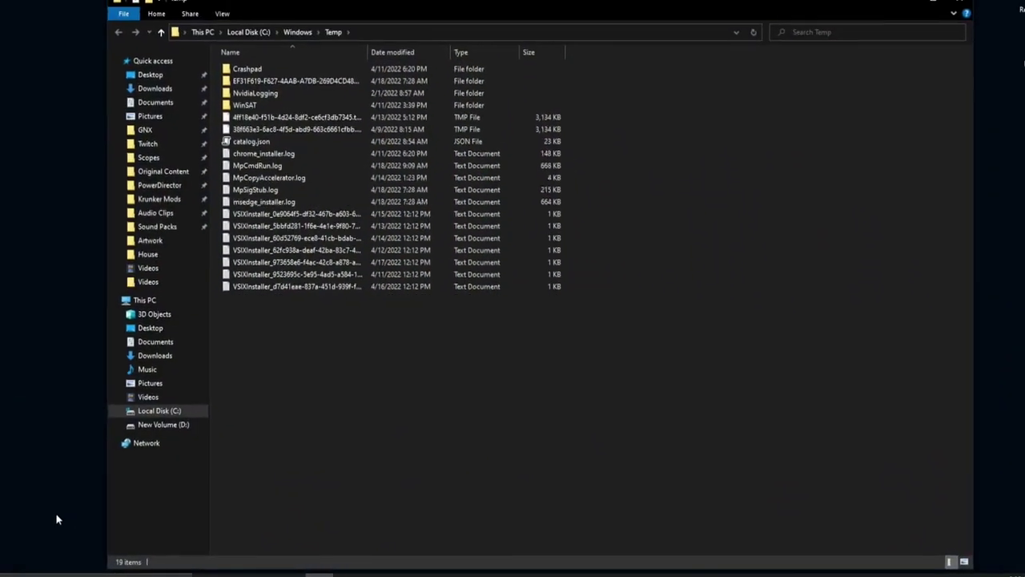
- Delete all files in the Temp folder with administrator permission, then close the window
drag(503, 363, 244, 84)
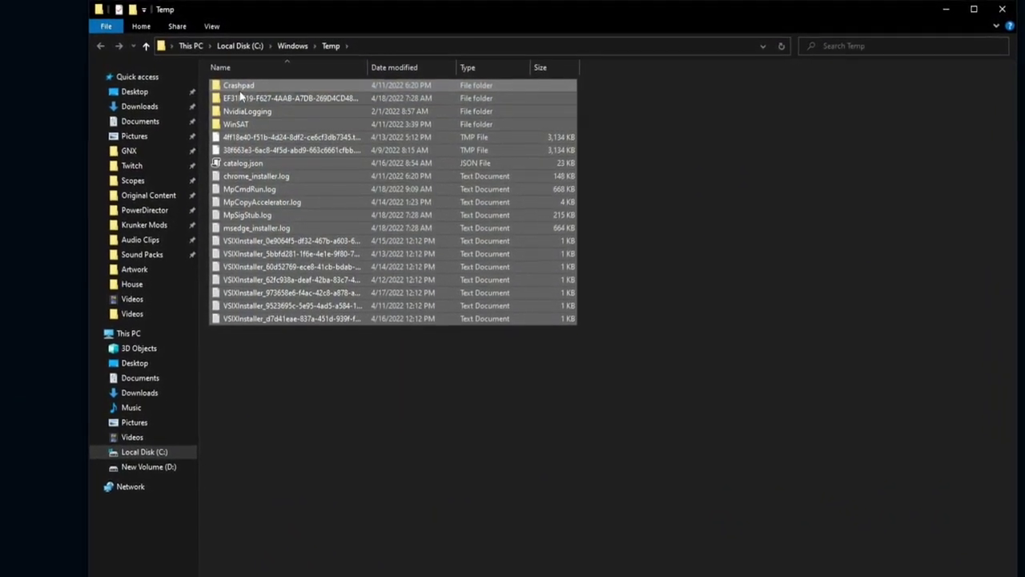
key(Delete)
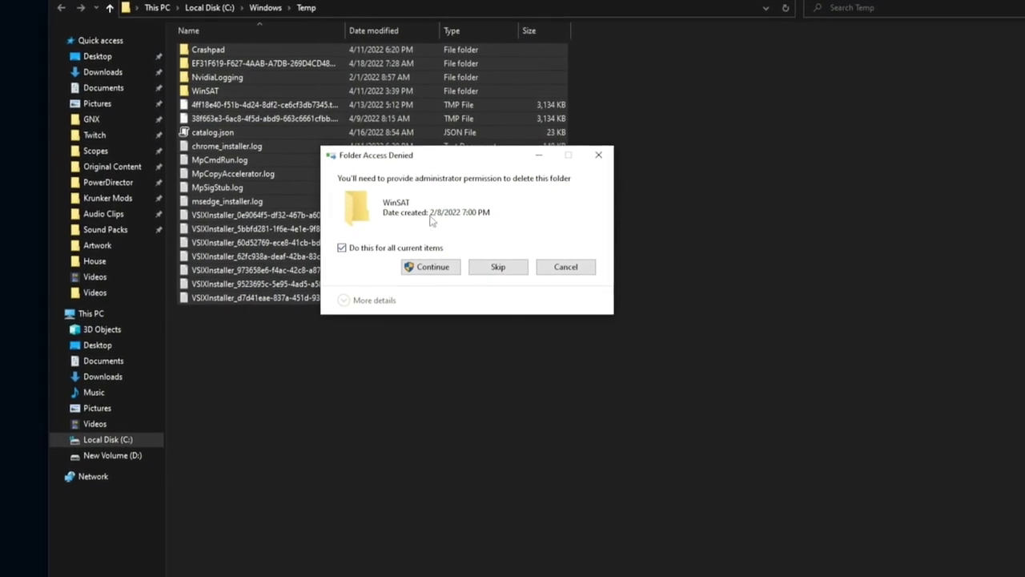
click(426, 266)
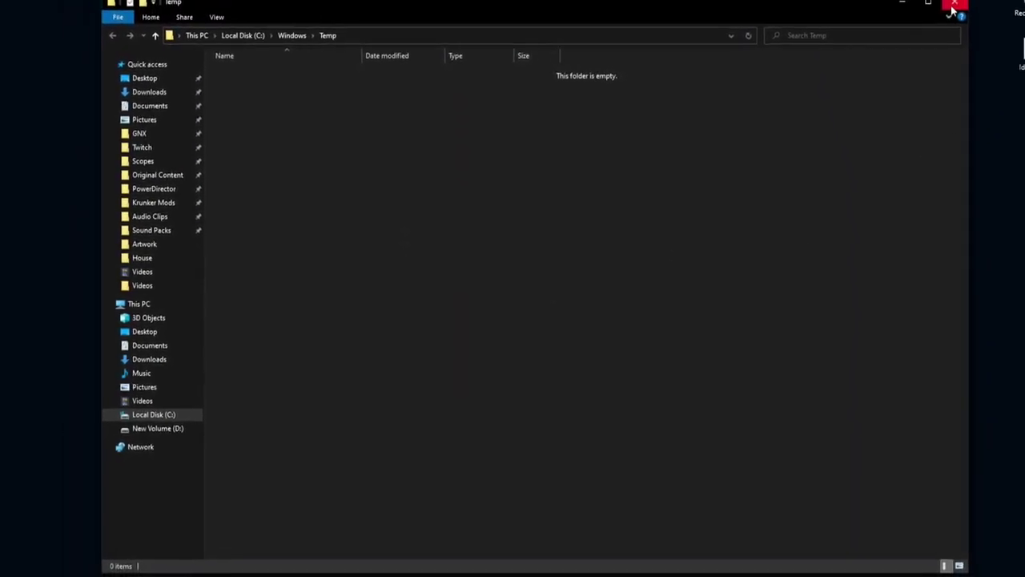
click(938, 15)
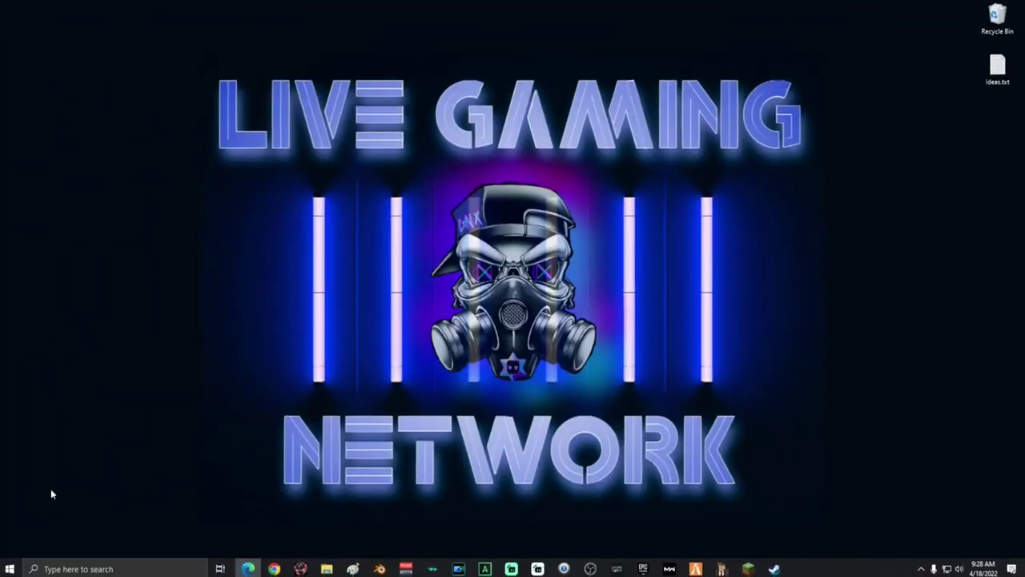
- Open the user's local Temp folder by running %temp% from the Run box
right_click(13, 570)
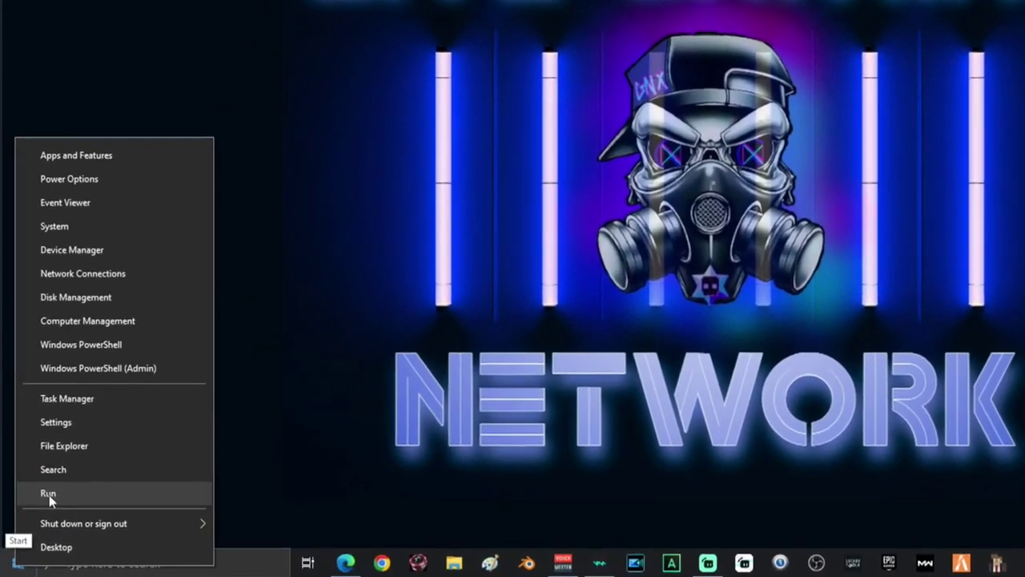
click(45, 499)
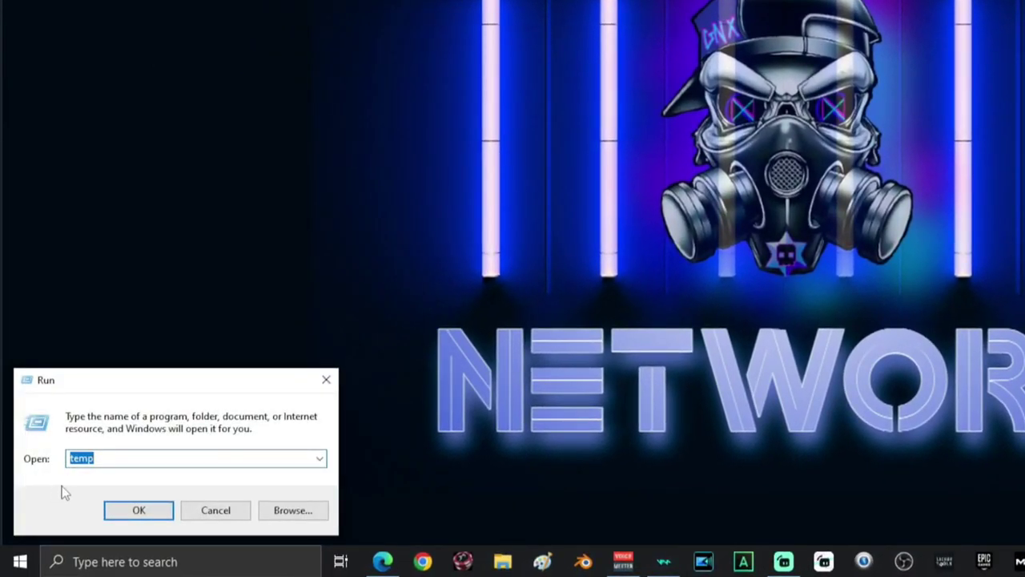
text(%)
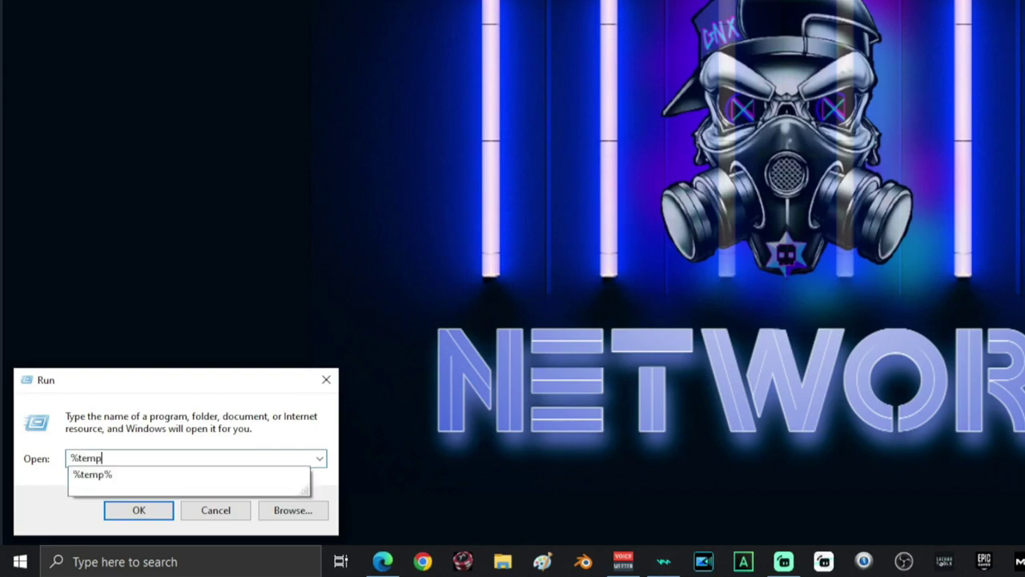
drag(171, 460, 100, 458)
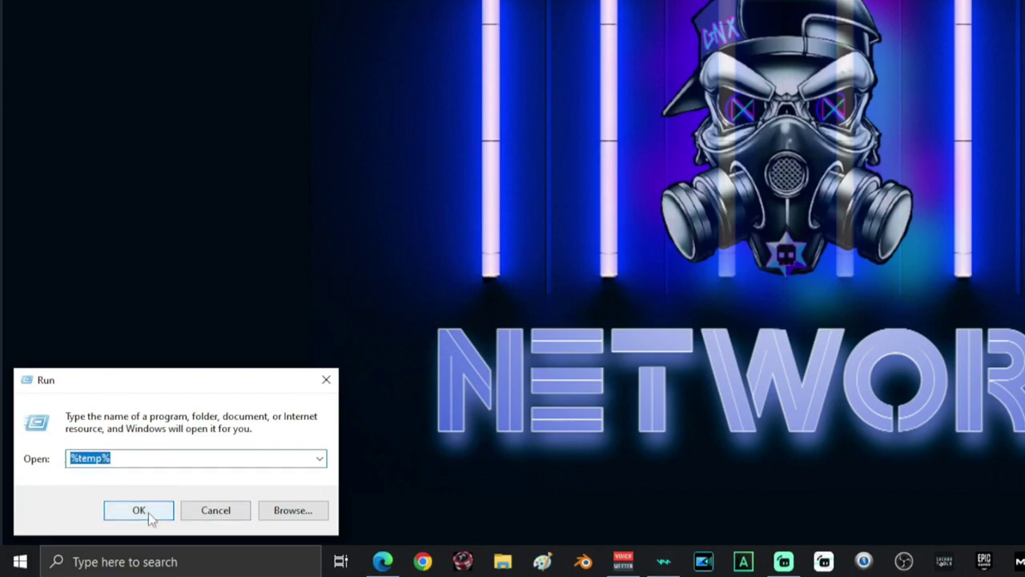
click(139, 510)
- Delete all items in the user's Temp folder, skipping all in-use files, then close Explorer
scroll(676, 330, down, 10)
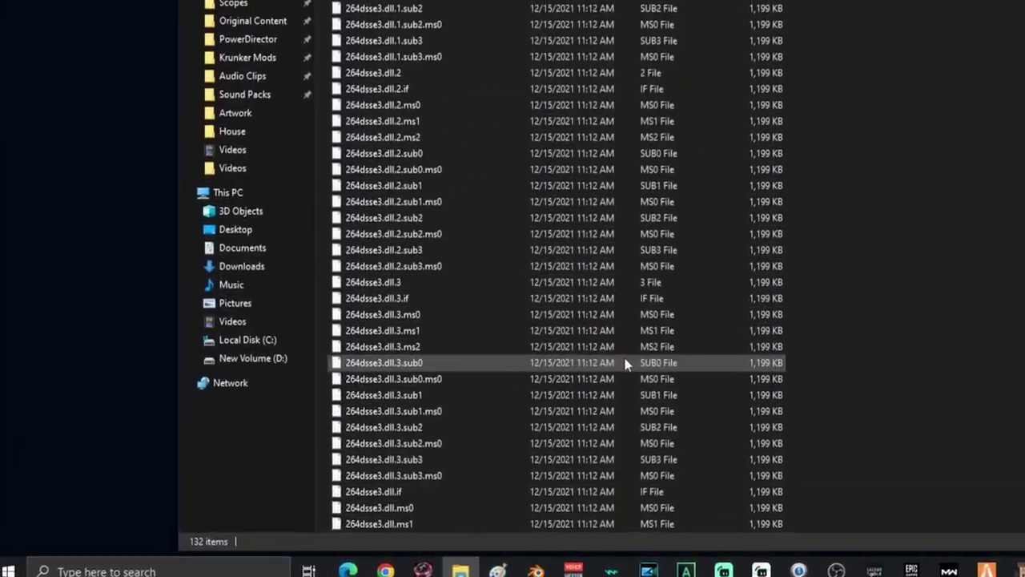
scroll(625, 364, down, 10)
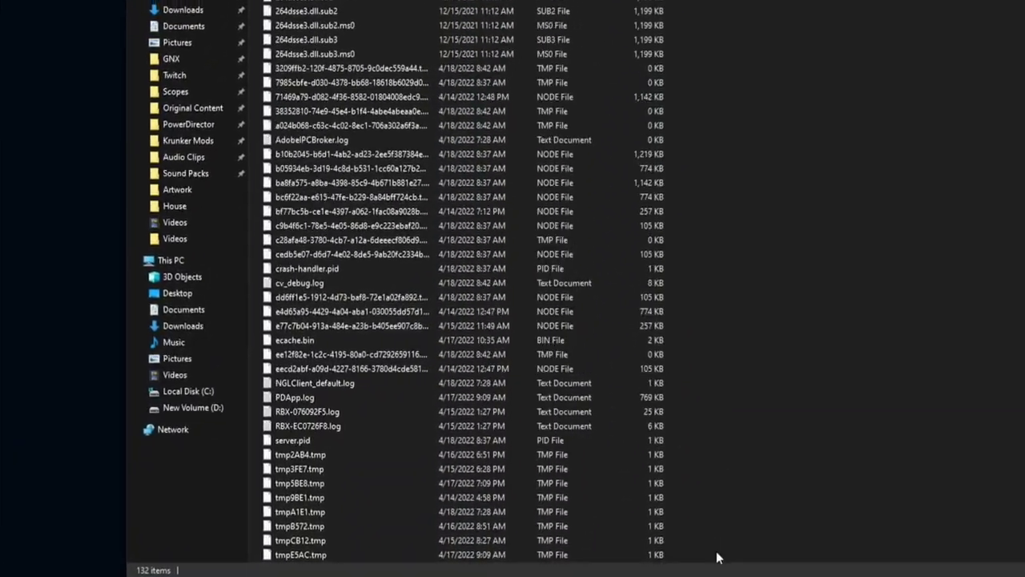
drag(717, 558, 232, 1)
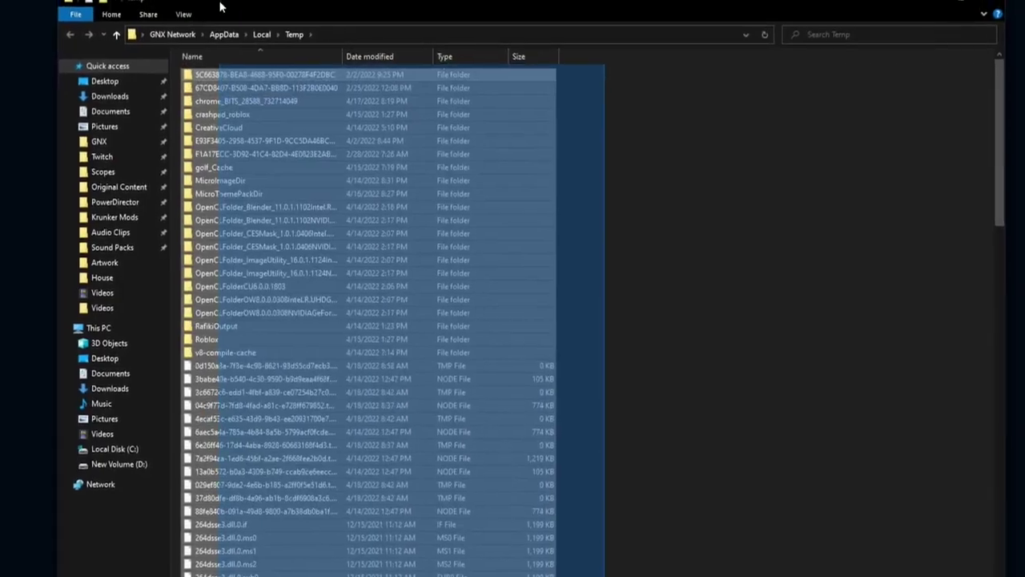
key(Delete)
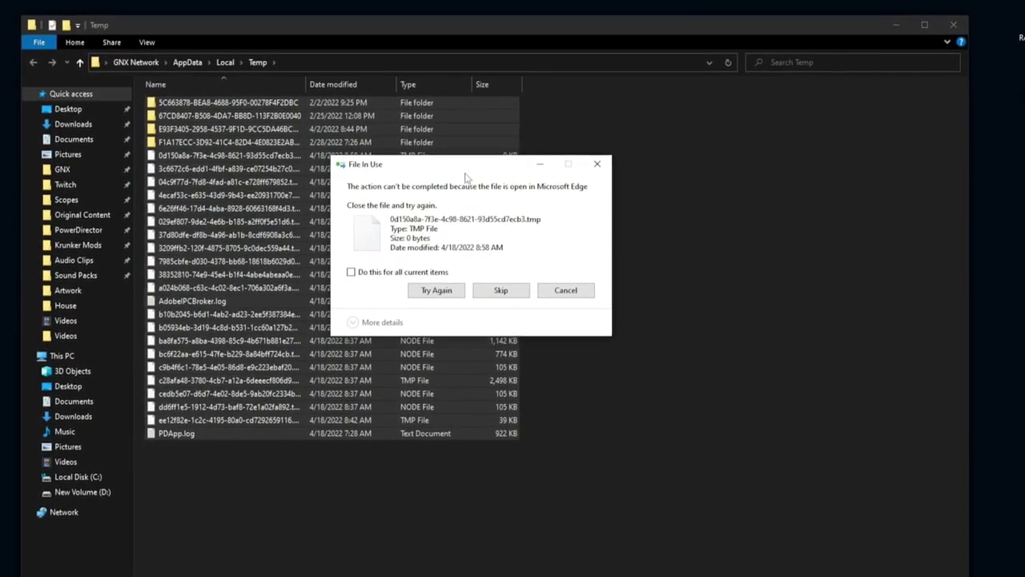
click(338, 272)
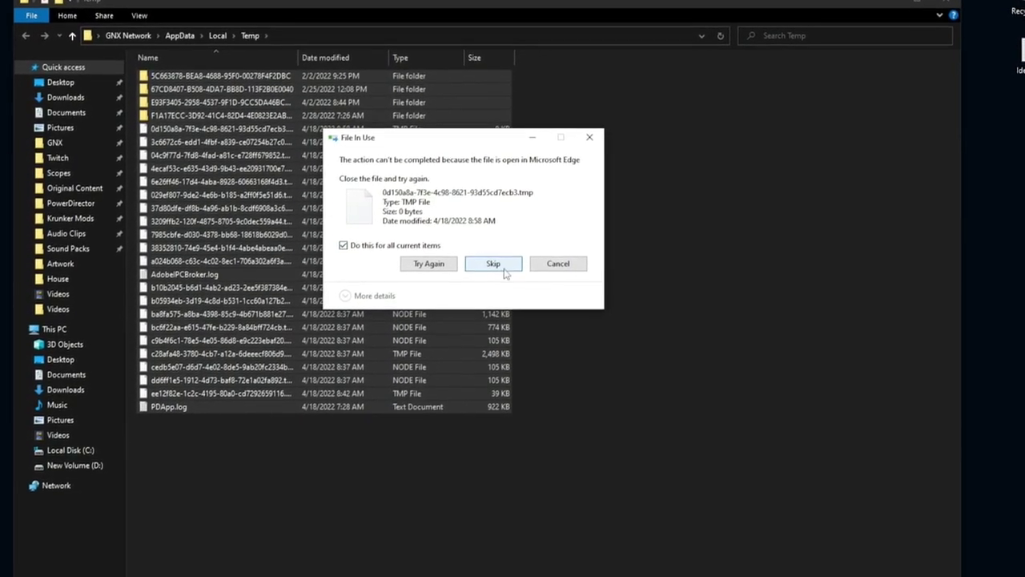
click(502, 268)
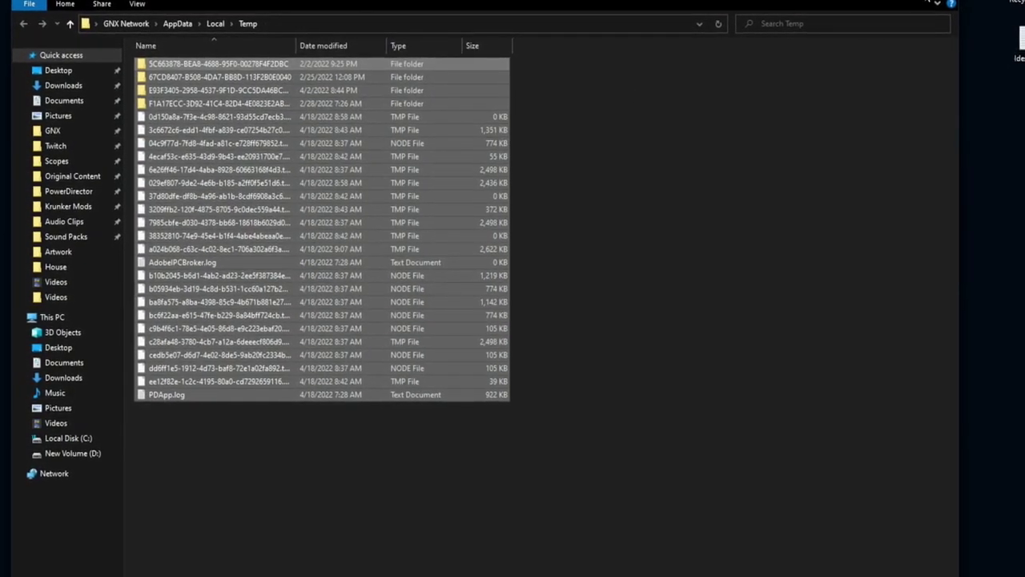
key(alt+F4)
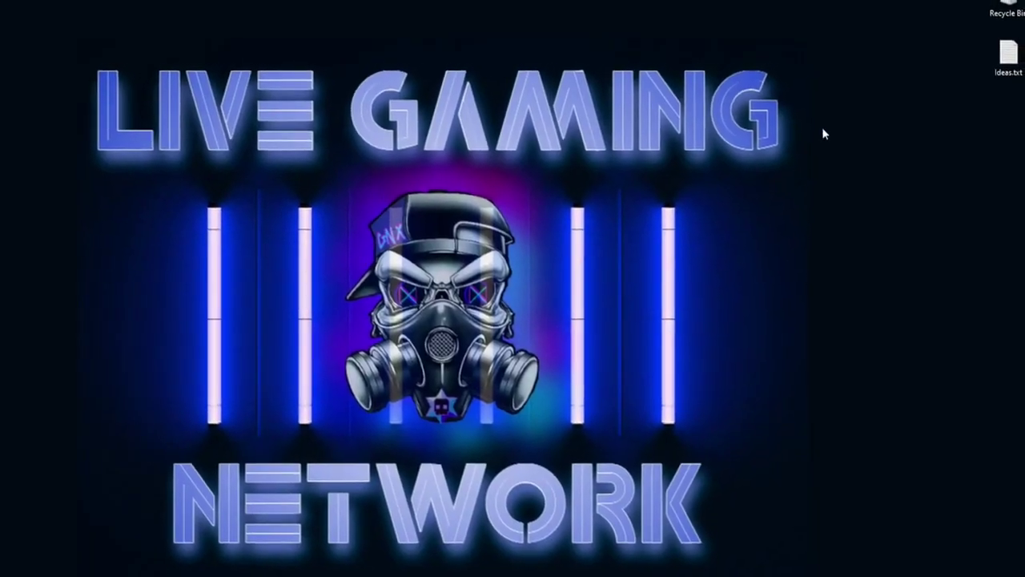
- Empty the Recycle Bin with administrator permission, then show the Start menu's restart choices
right_click(1002, 8)
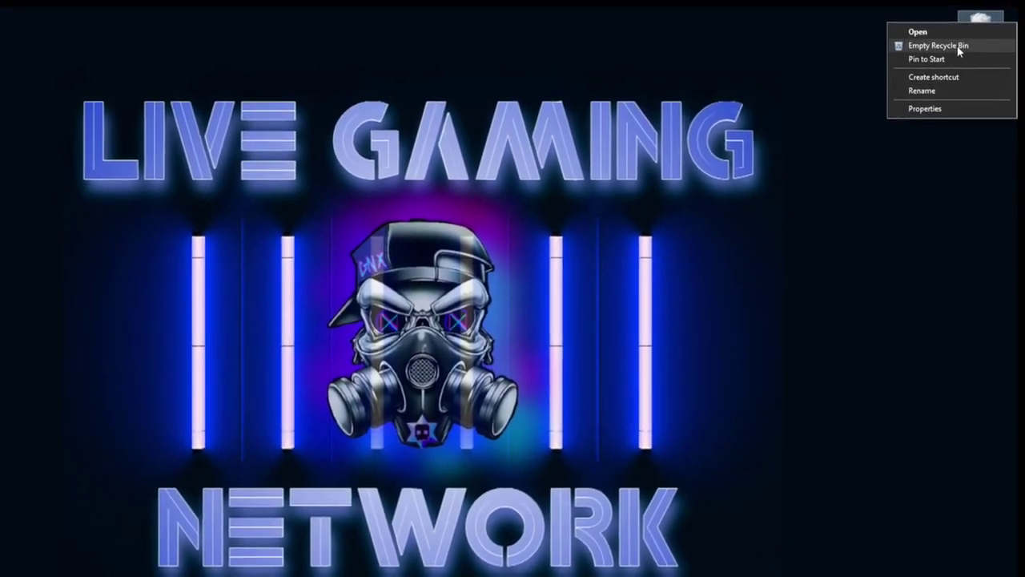
click(472, 343)
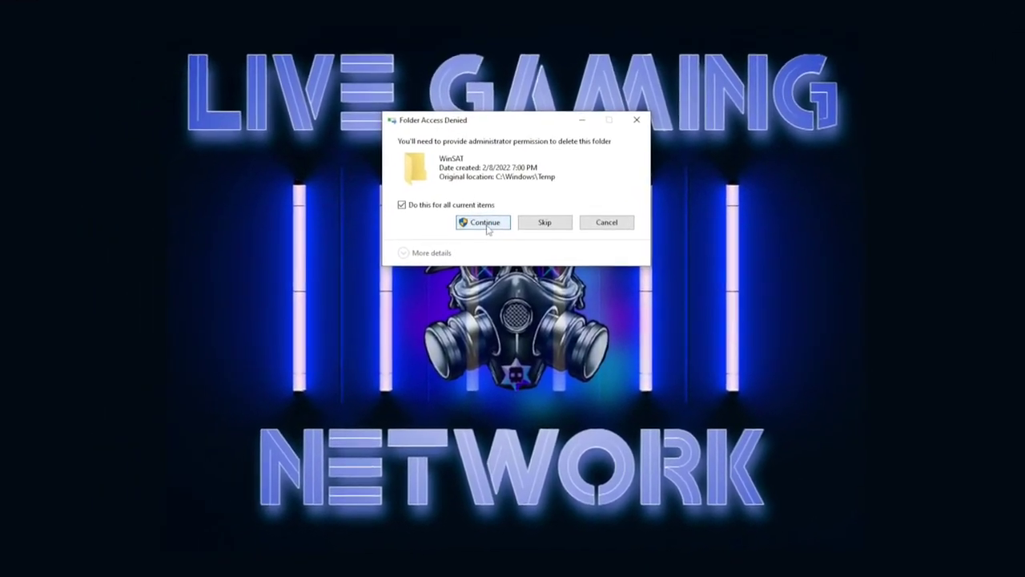
click(453, 245)
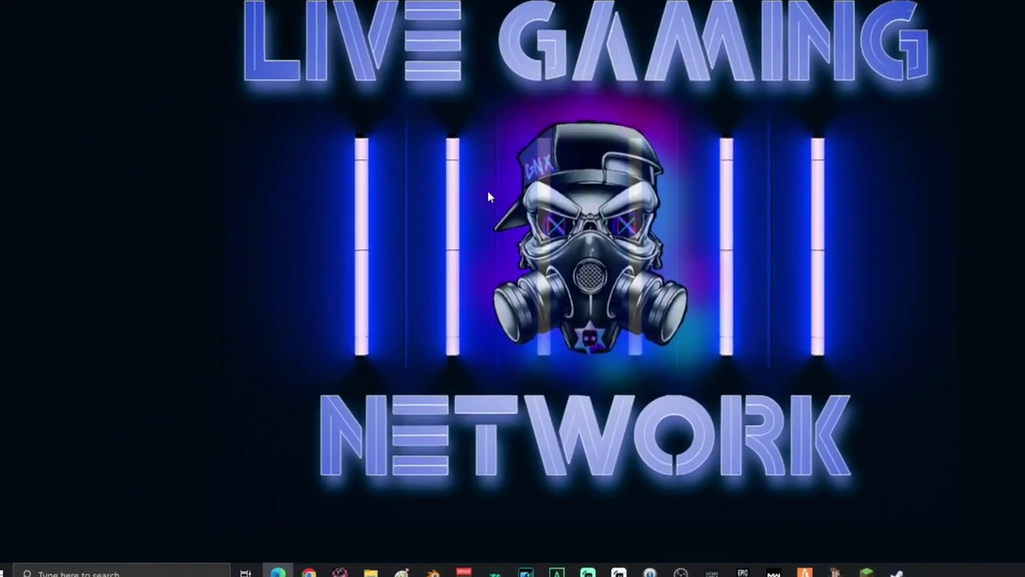
click(18, 564)
click(41, 524)
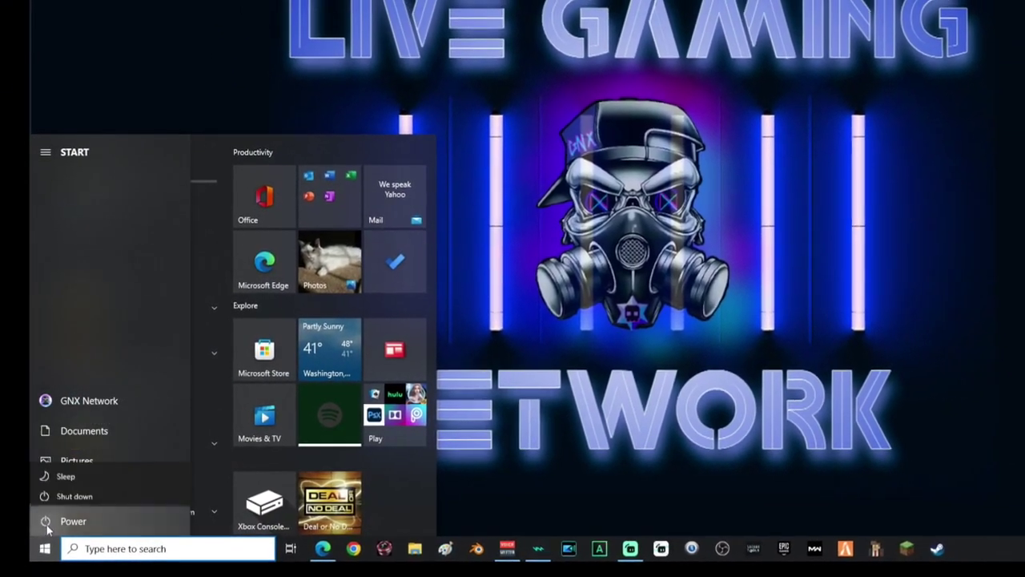